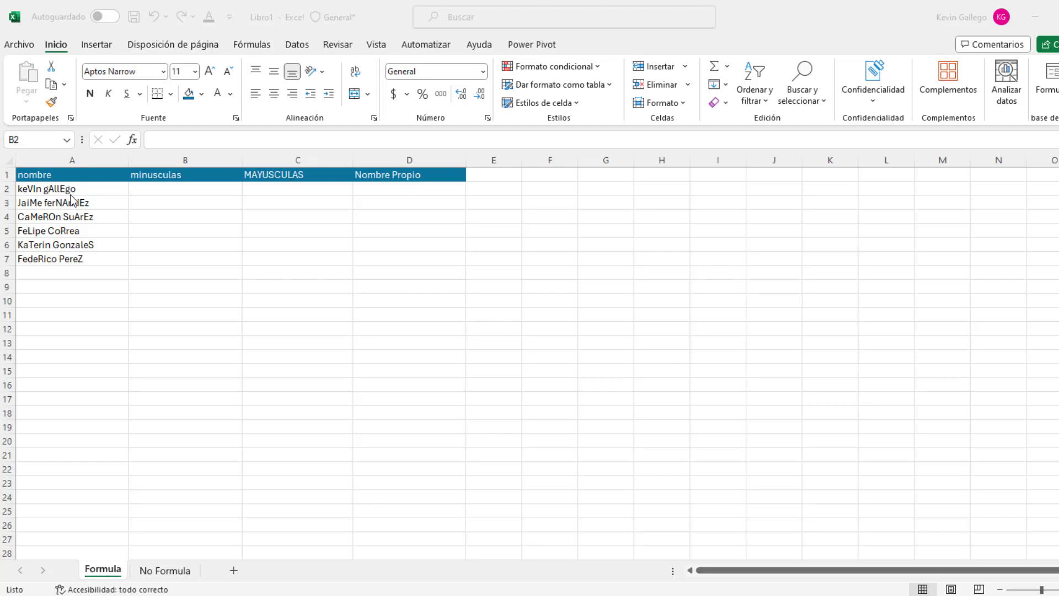
{"action": "left_click", "coordinate": [70, 194]}
{"action": "left_click", "coordinate": [70, 192]}
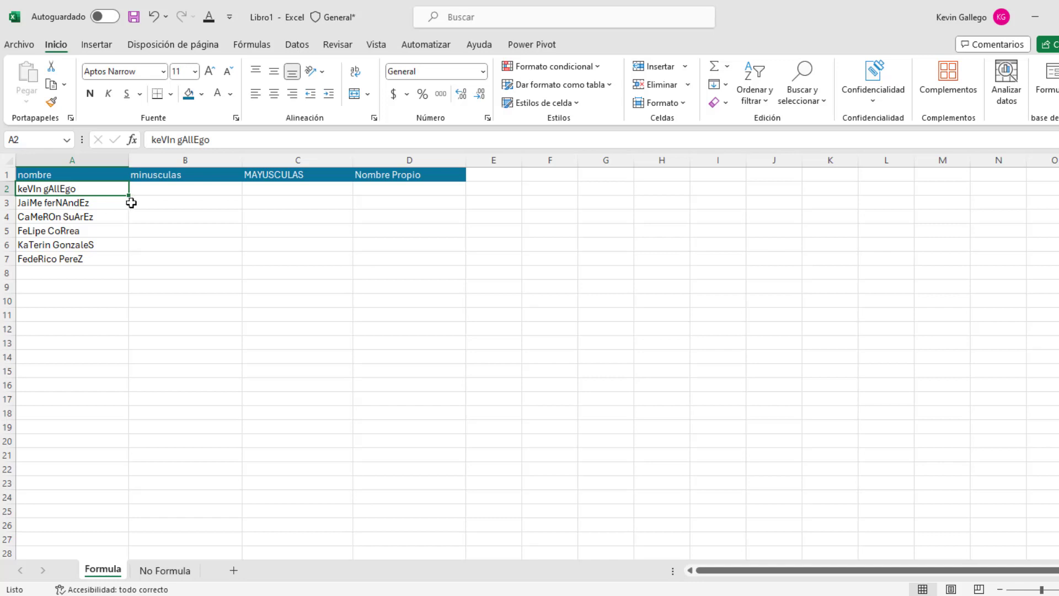
{"action": "left_click", "coordinate": [141, 201]}
{"action": "left_click", "coordinate": [245, 189]}
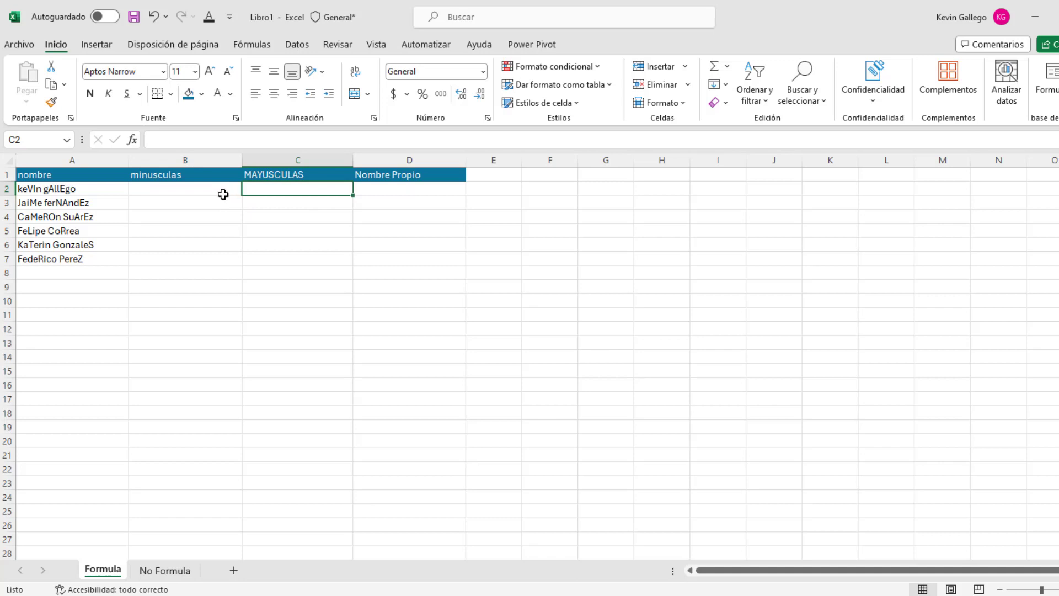
{"action": "left_click", "coordinate": [374, 197]}
{"action": "left_click", "coordinate": [377, 190]}
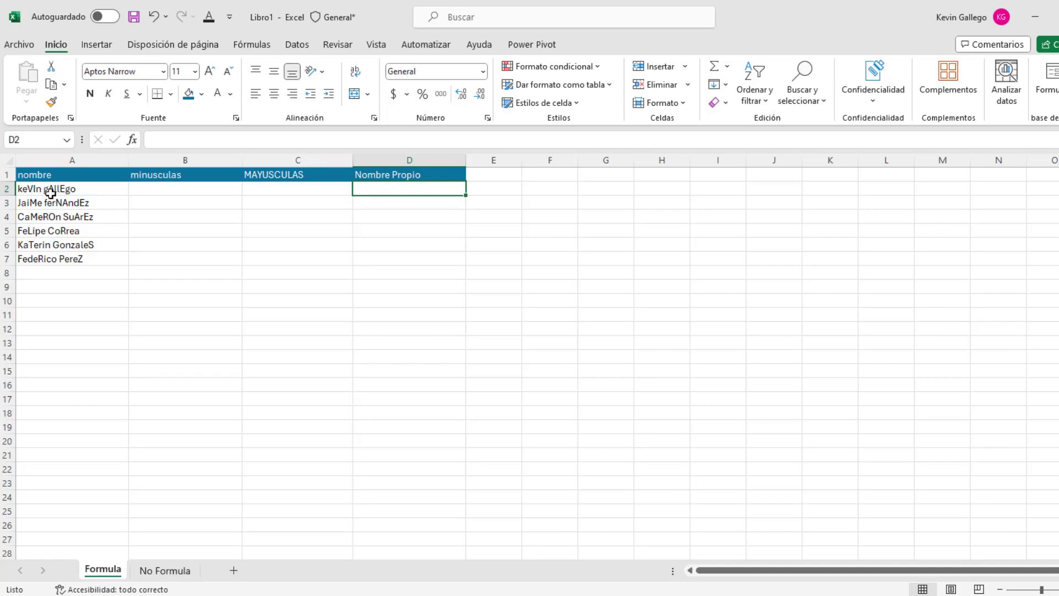
Enter the formula =MINUSC(A2) in cell B2 to convert the first name to lowercase.
{"action": "left_click", "coordinate": [145, 193]}
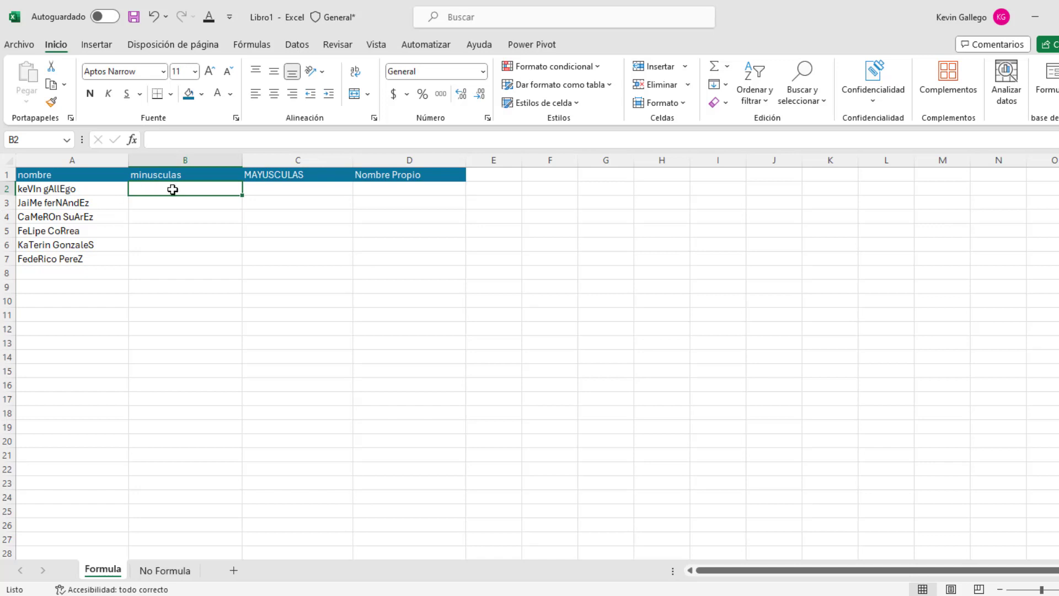
{"action": "type", "text": "="}
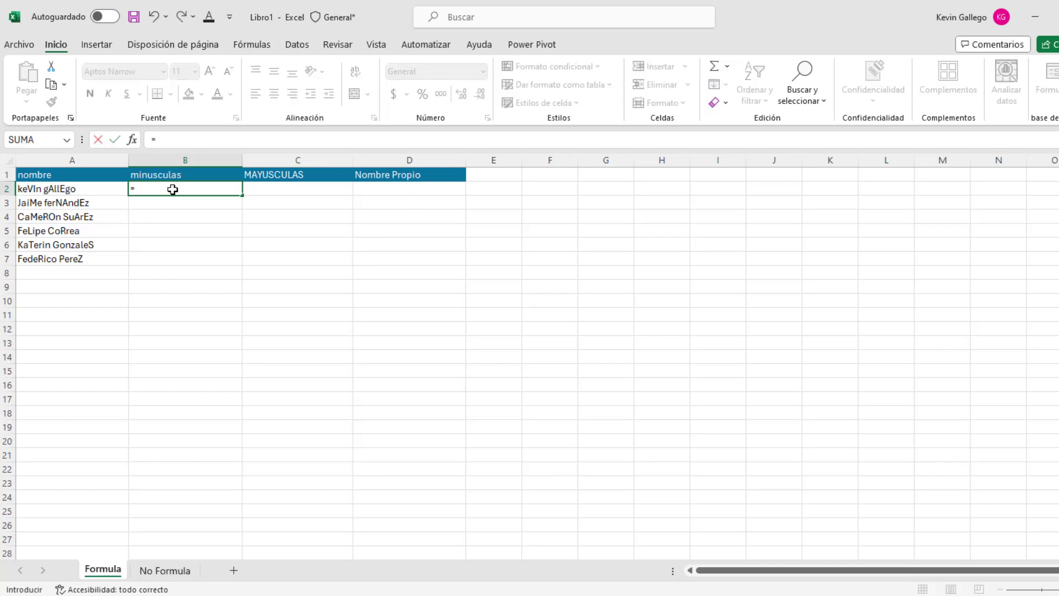
{"action": "type", "text": "mini"}
{"action": "key", "text": "BackSpace"}
{"action": "key", "text": "BackSpace"}
{"action": "key", "text": "BackSpace"}
{"action": "key", "text": "BackSpace"}
{"action": "type", "text": "MINN"}
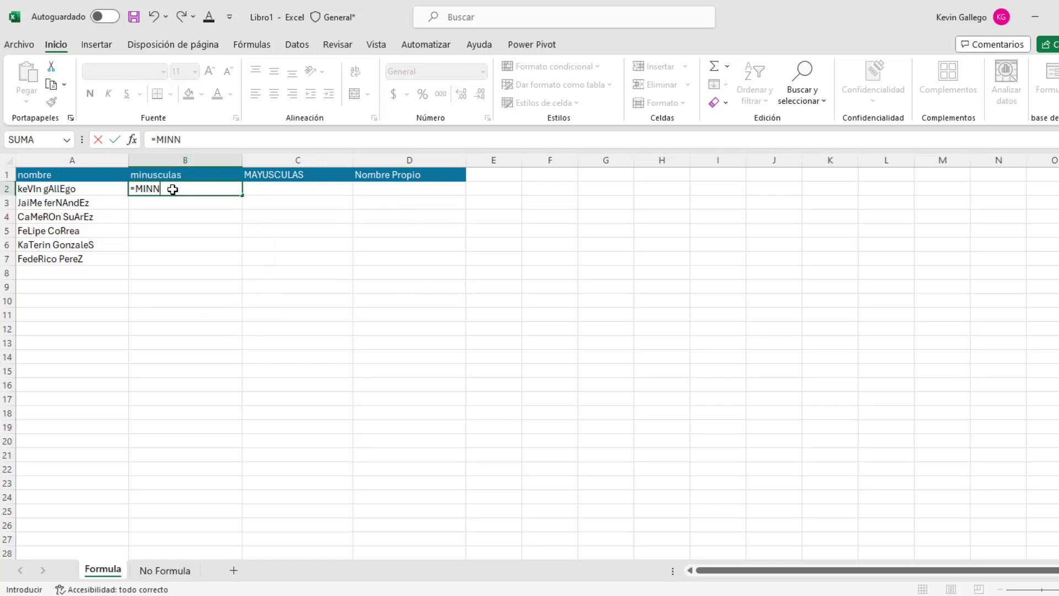
{"action": "key", "text": "BackSpace"}
{"action": "type", "text": "US"}
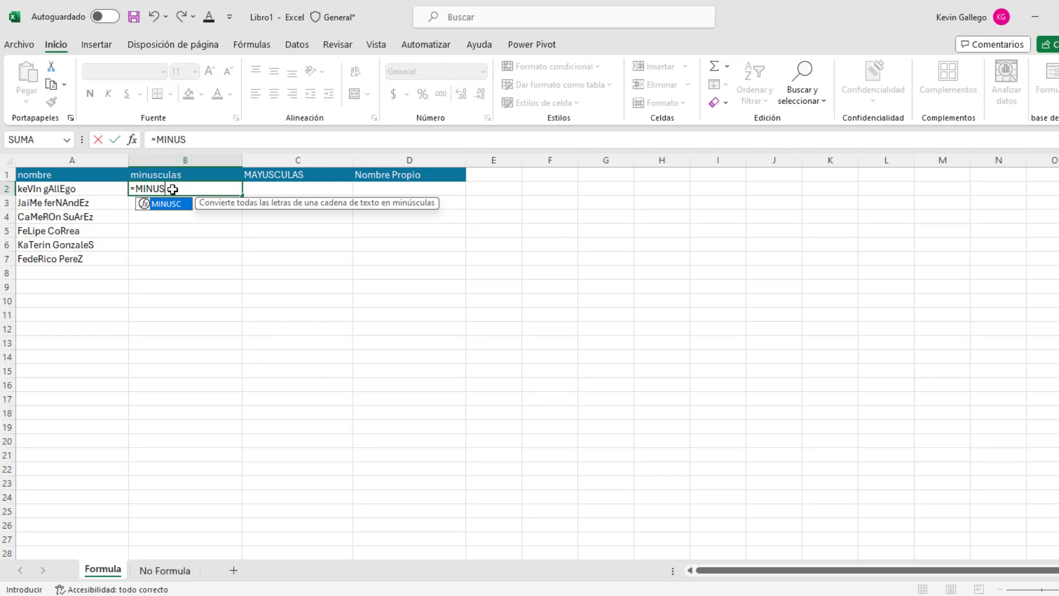
{"action": "key", "text": "Tab"}
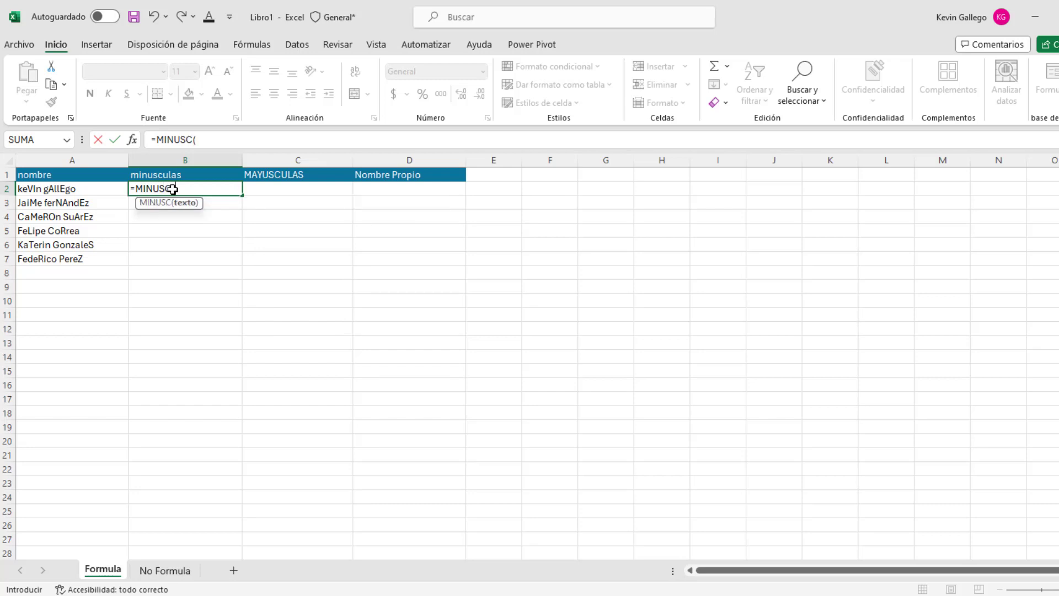
{"action": "left_click", "coordinate": [86, 190]}
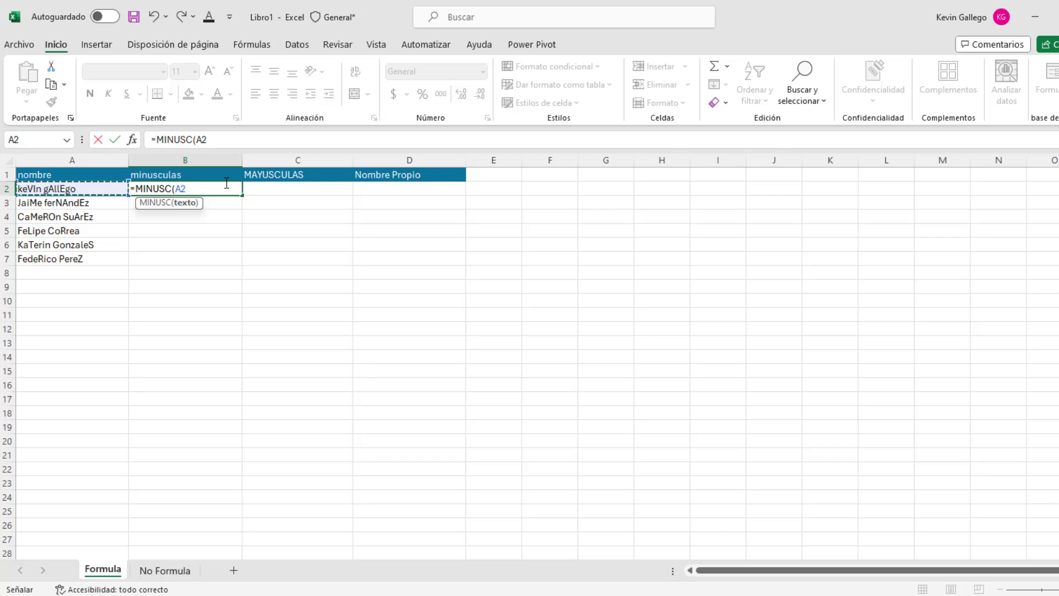
{"action": "key", "text": "Return"}
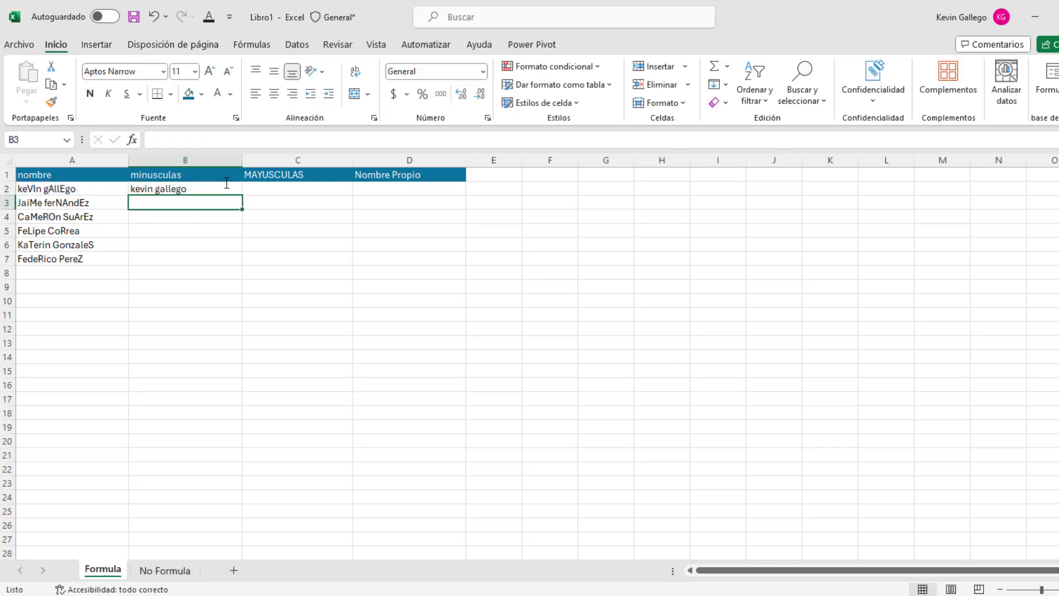
Fill the lowercase formula from B2 down through B7 for the remaining names.
{"action": "left_click", "coordinate": [226, 187]}
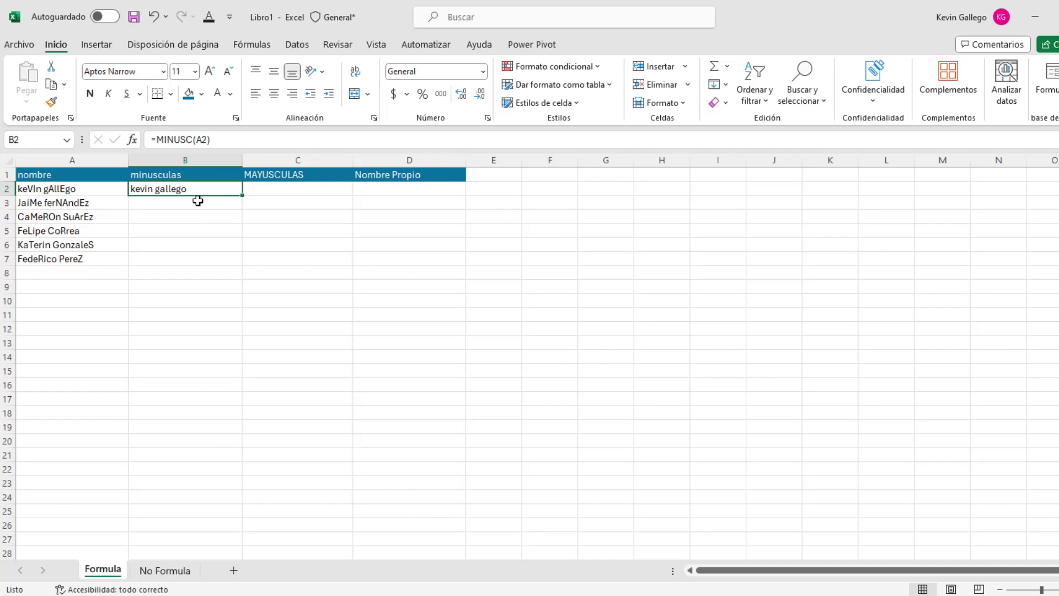
{"action": "left_click_drag", "start_coordinate": [244, 195], "coordinate": [237, 268]}
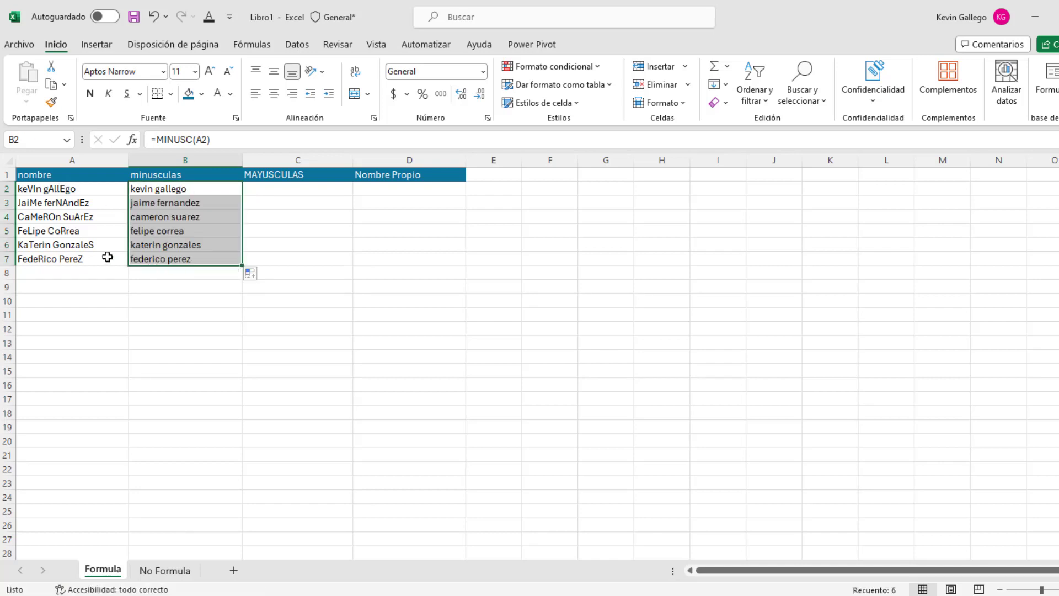
{"action": "left_click", "coordinate": [59, 243]}
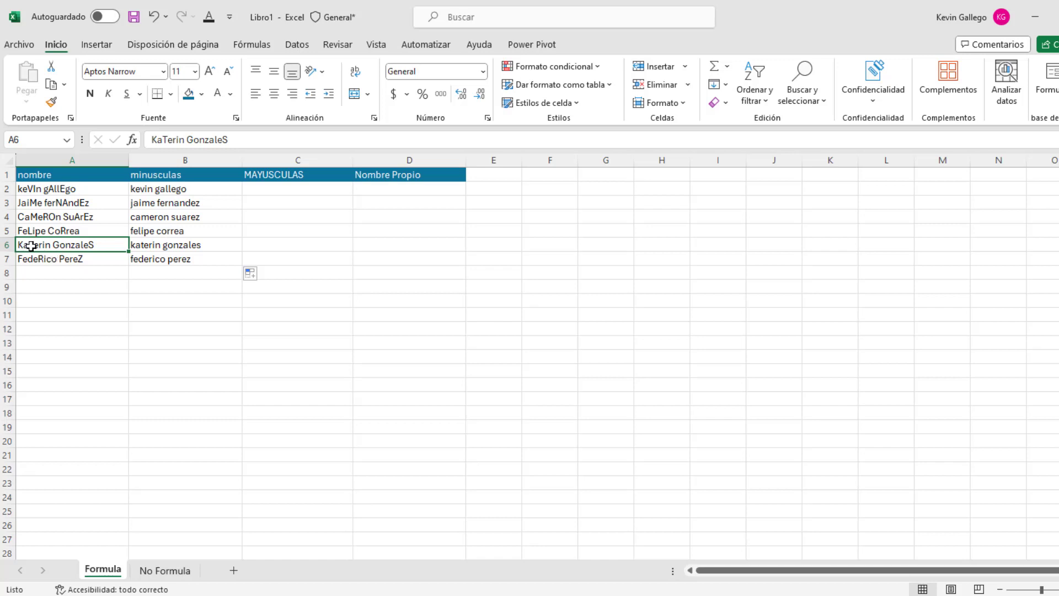
{"action": "left_click", "coordinate": [159, 262]}
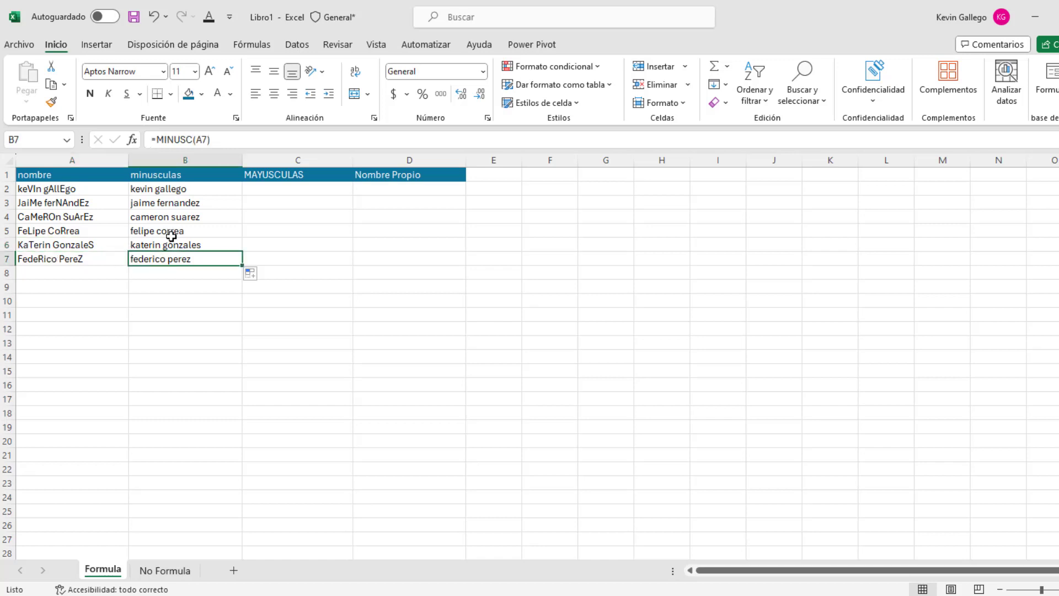
Enter =MAYUSC(A2) in cell C2 to convert the name to uppercase and fill it down through C7.
{"action": "left_click", "coordinate": [272, 189]}
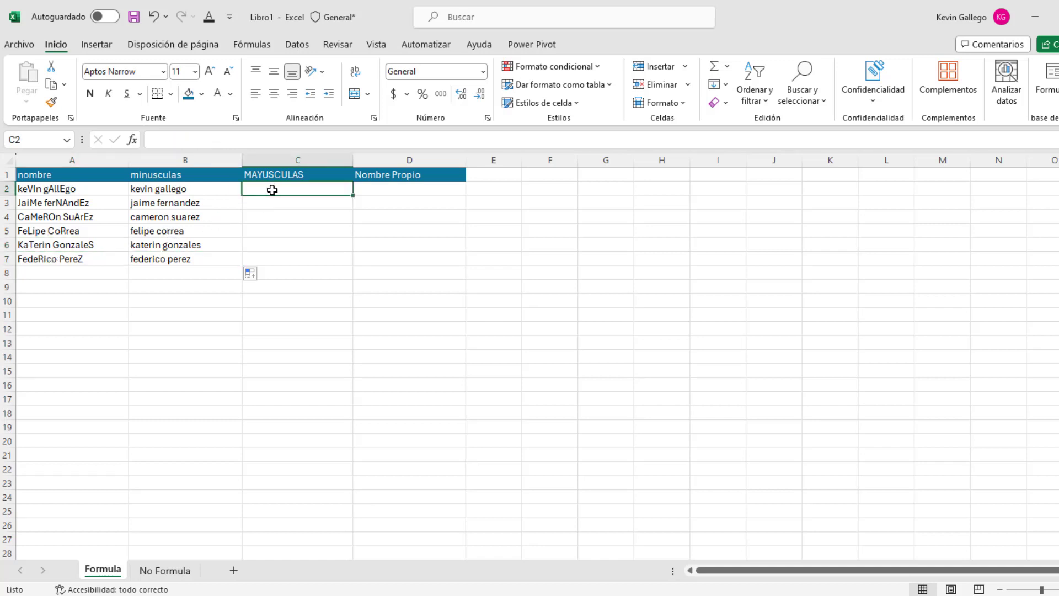
{"action": "type", "text": "="}
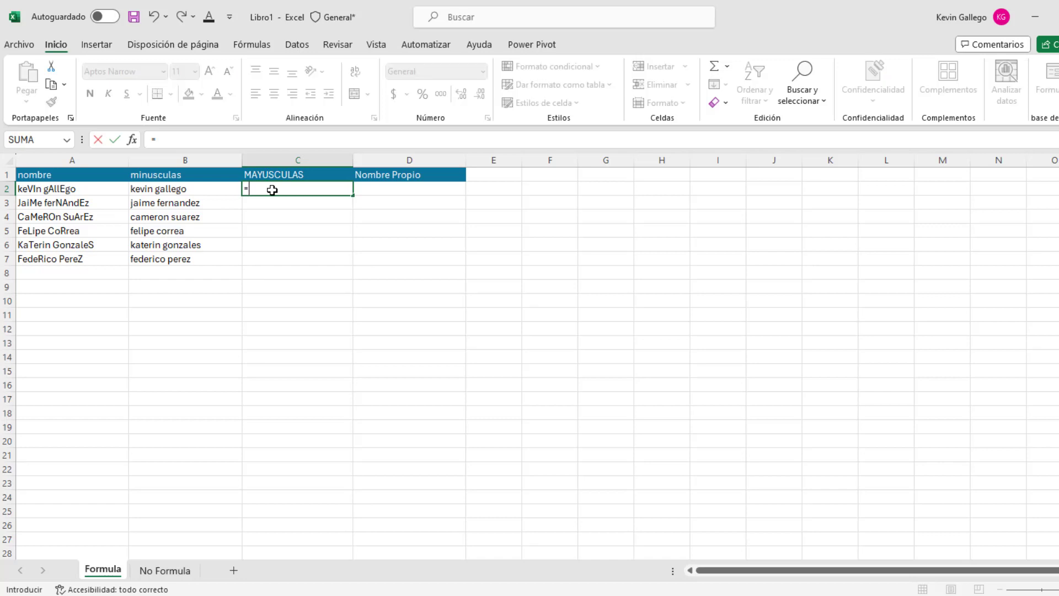
{"action": "type", "text": "MAYU"}
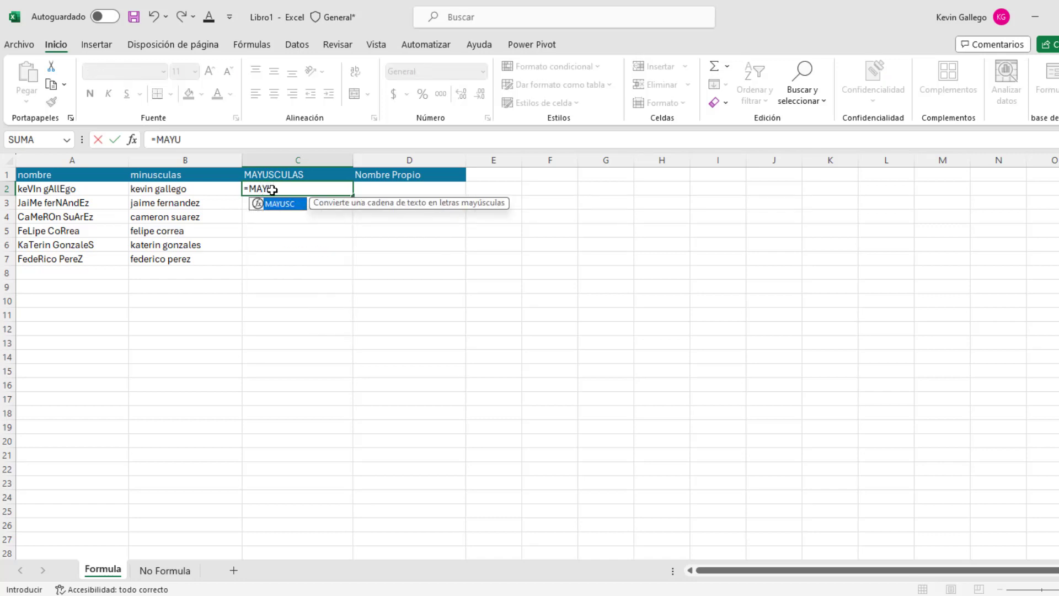
{"action": "key", "text": "Tab"}
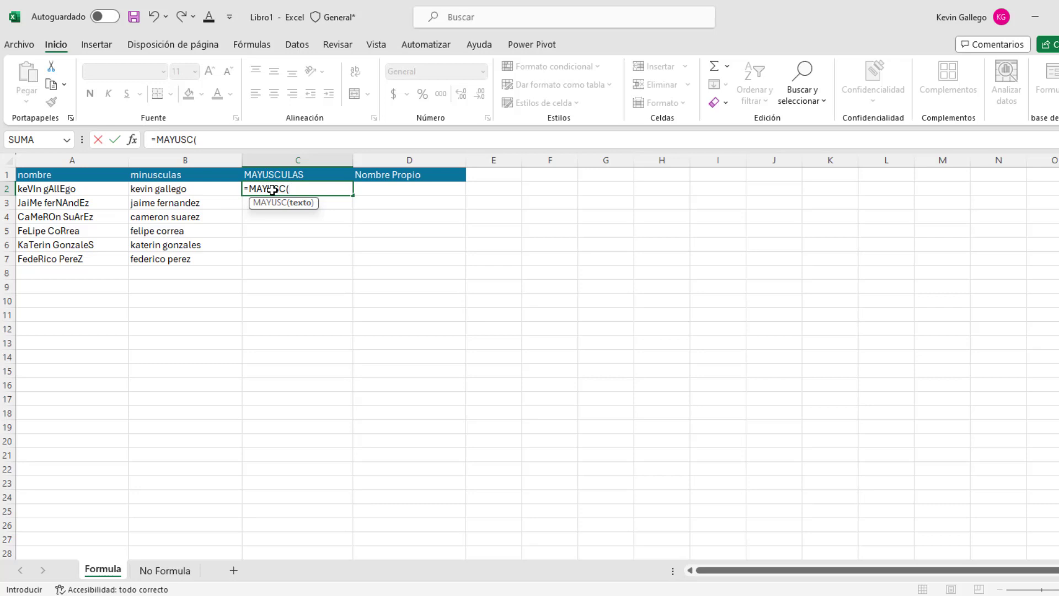
{"action": "left_click", "coordinate": [81, 189]}
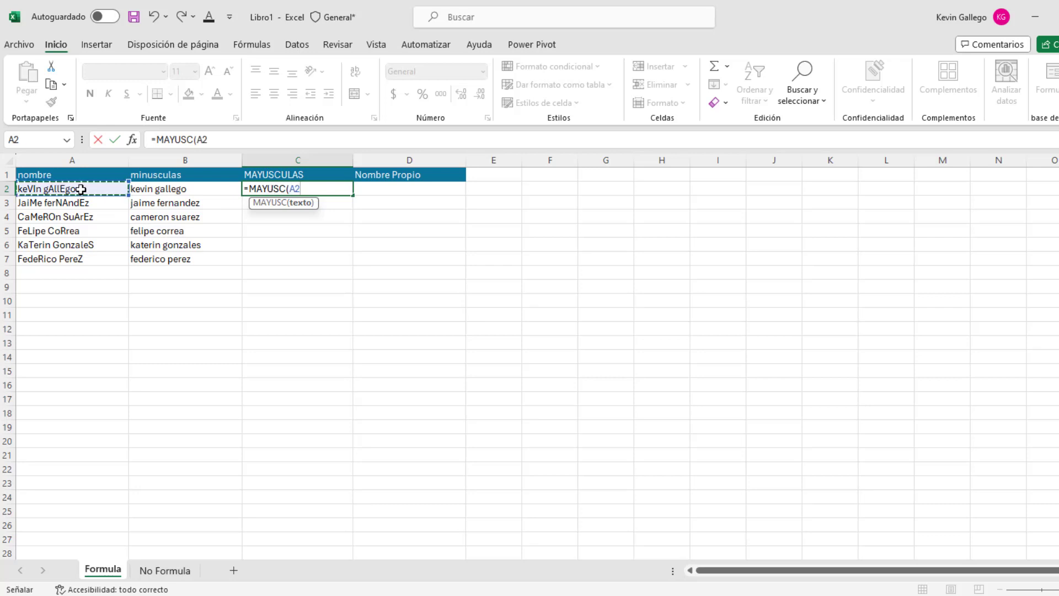
{"action": "key", "text": "Return"}
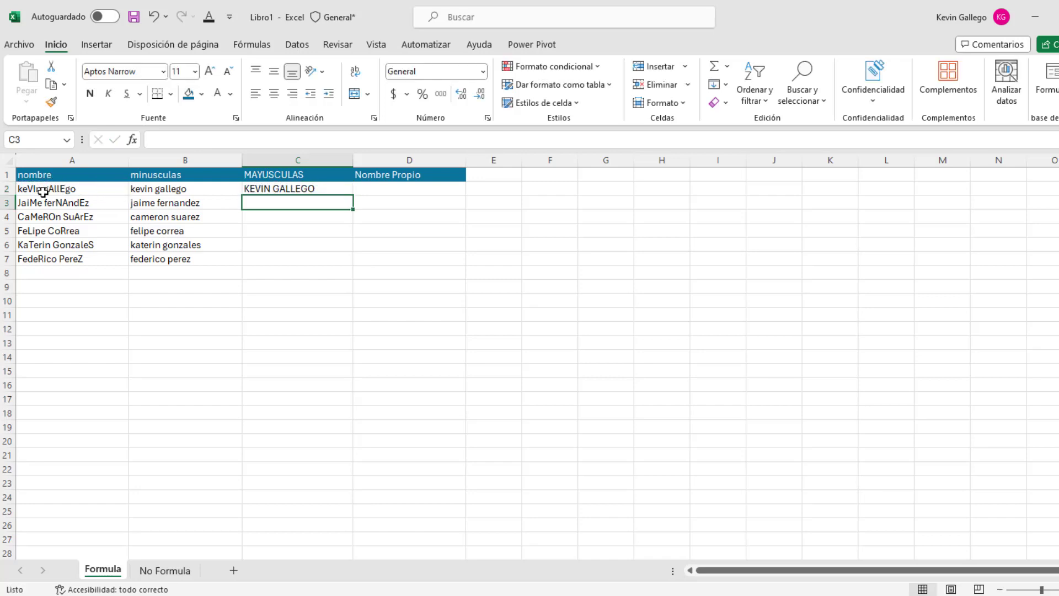
{"action": "left_click", "coordinate": [294, 190]}
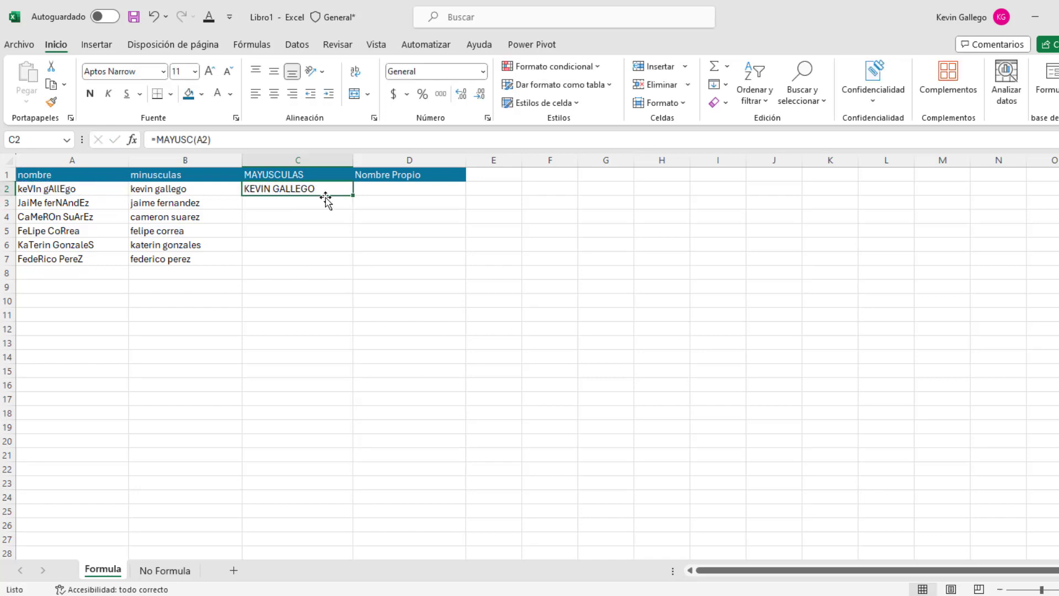
{"action": "left_click_drag", "start_coordinate": [353, 196], "coordinate": [348, 261]}
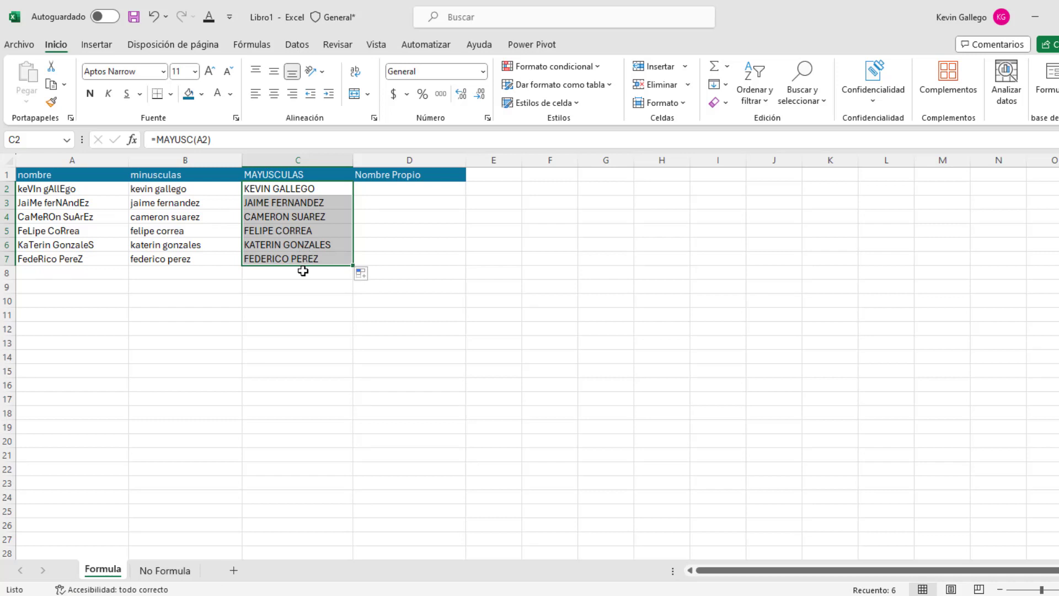
Enter =NOMPROPIO(A2) in cell D2 to capitalize each word of the name and fill it down through D7.
{"action": "left_click", "coordinate": [365, 192]}
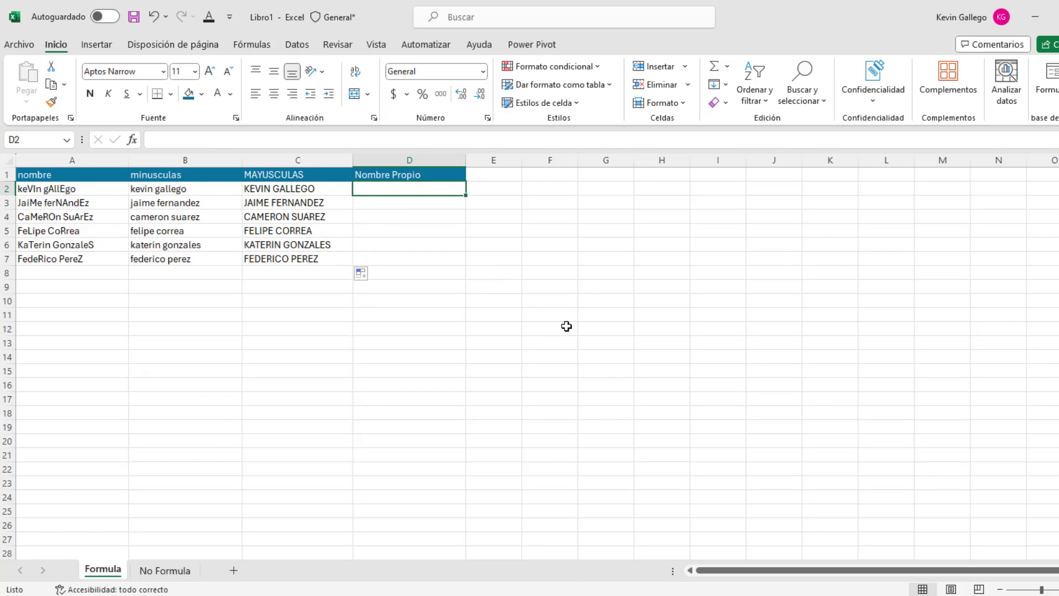
{"action": "type", "text": "=NOM"}
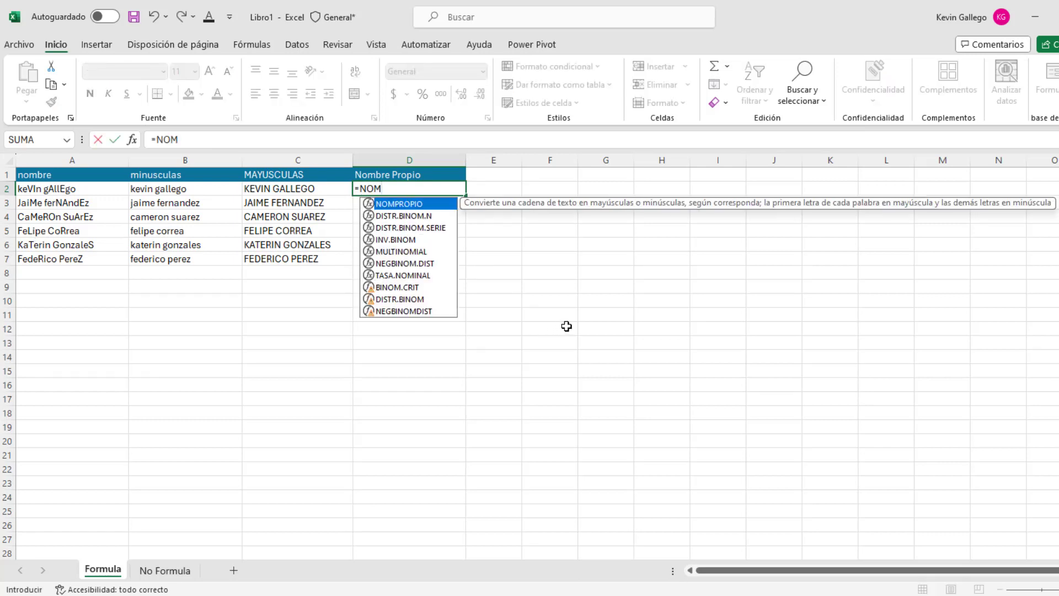
{"action": "key", "text": "Tab"}
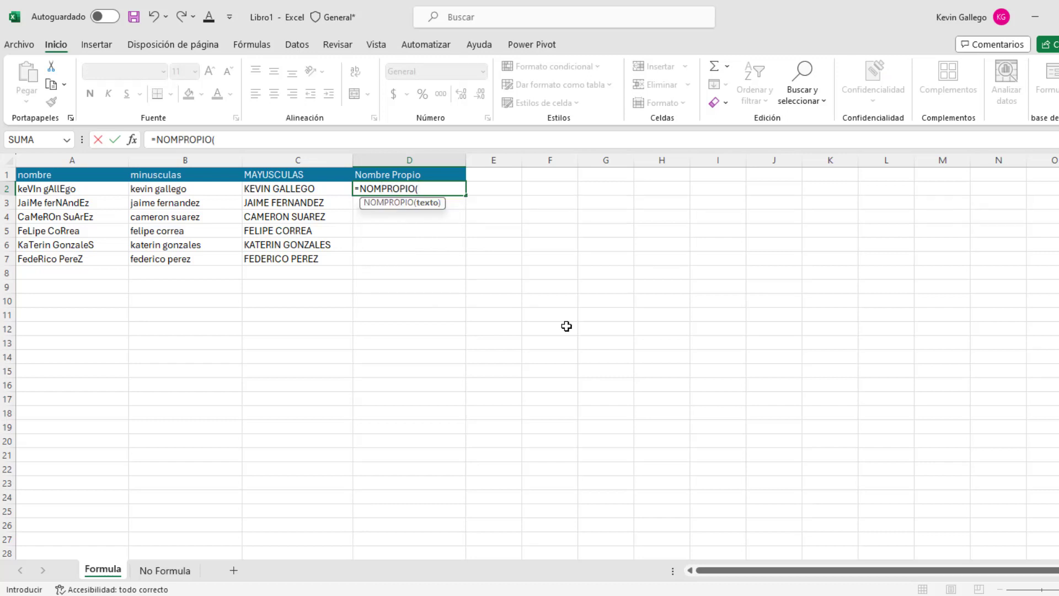
{"action": "left_click", "coordinate": [72, 190]}
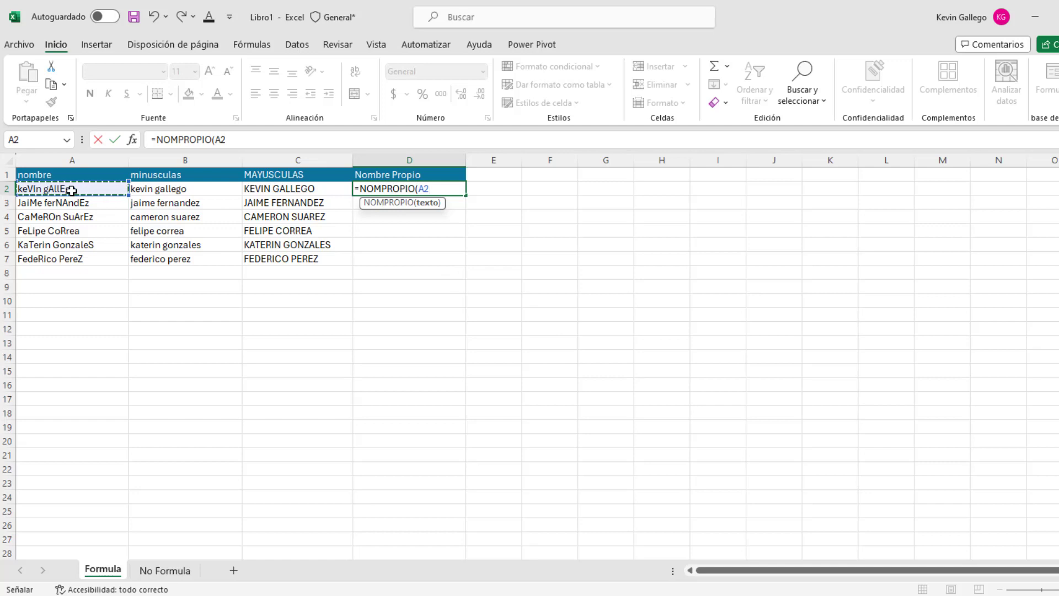
{"action": "key", "text": "Return"}
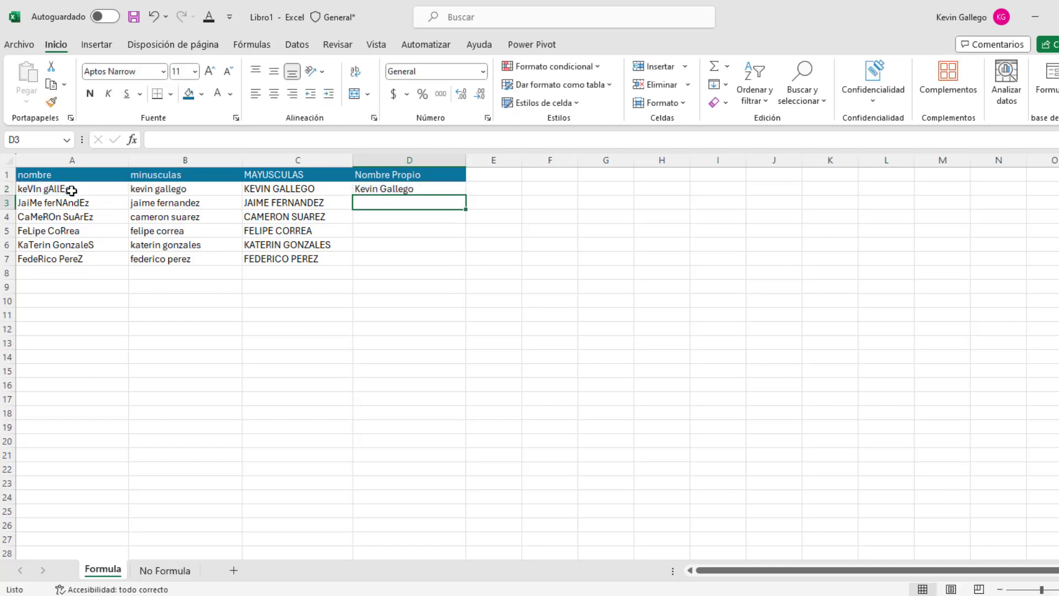
{"action": "left_click", "coordinate": [43, 190]}
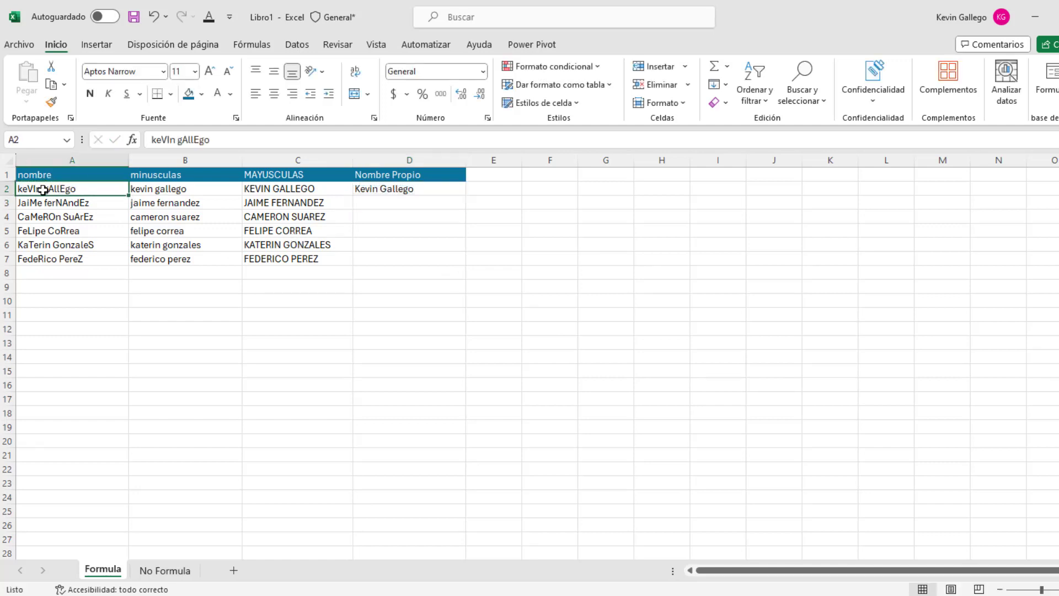
{"action": "left_click", "coordinate": [393, 191]}
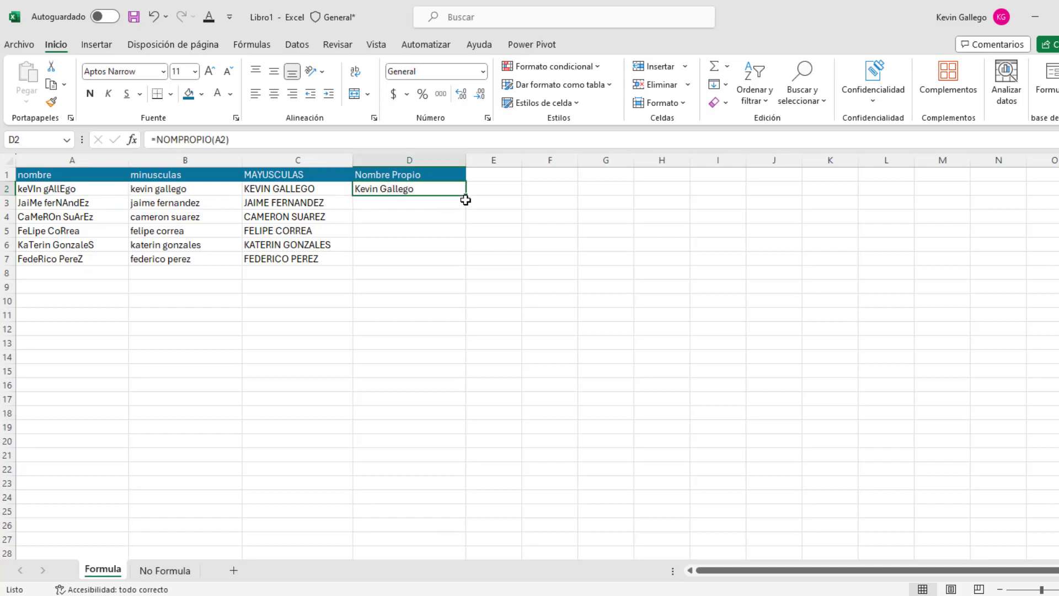
{"action": "left_click_drag", "start_coordinate": [466, 195], "coordinate": [466, 261]}
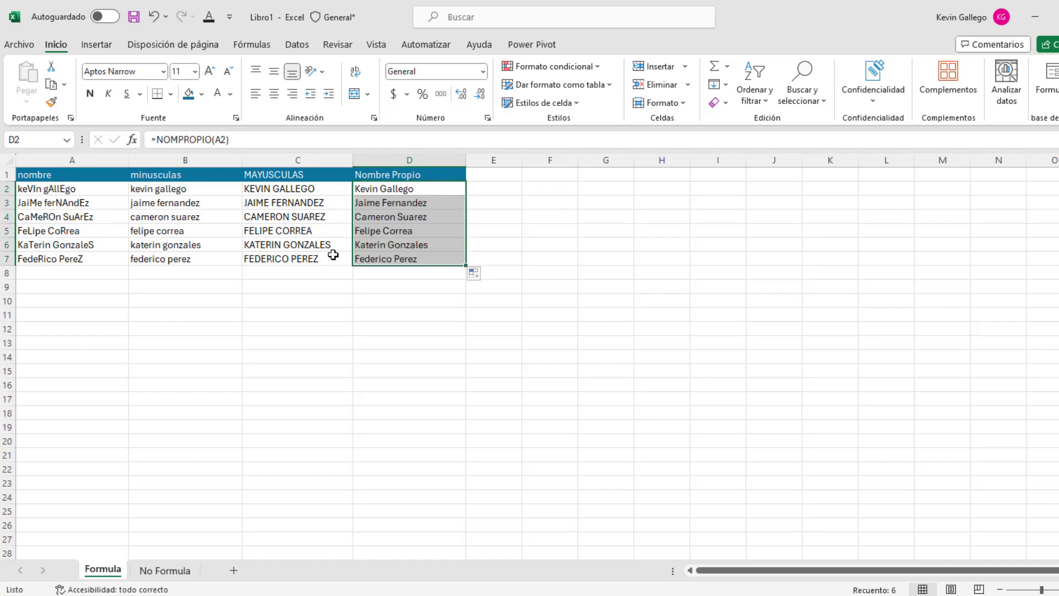
{"action": "left_click", "coordinate": [344, 299]}
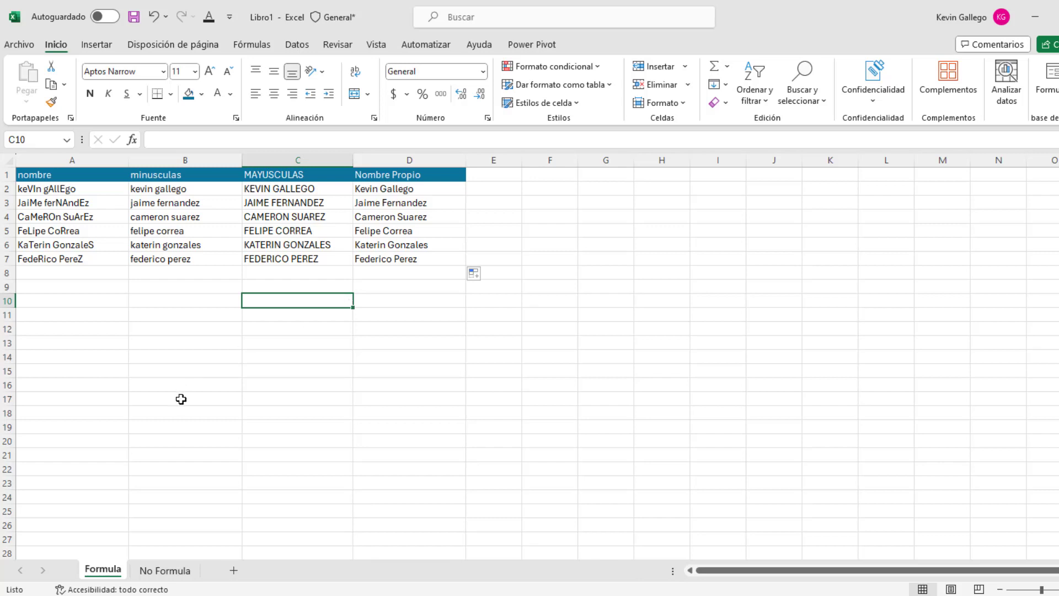
Switch to the No Formula sheet and select cell B2 under the minusculas heading.
{"action": "left_click", "coordinate": [160, 573]}
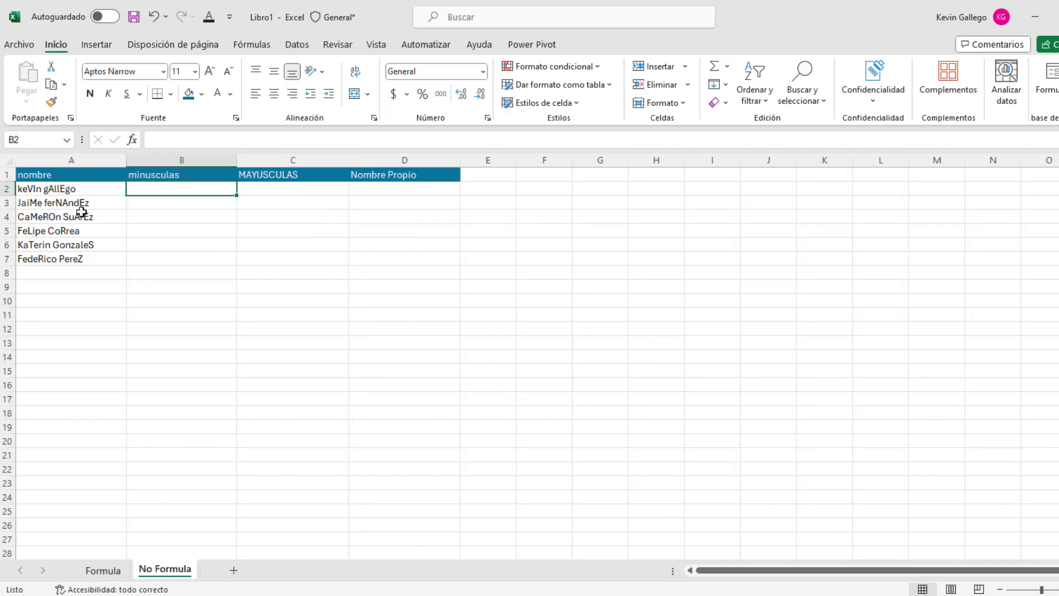
{"action": "left_click_drag", "start_coordinate": [78, 190], "coordinate": [78, 259]}
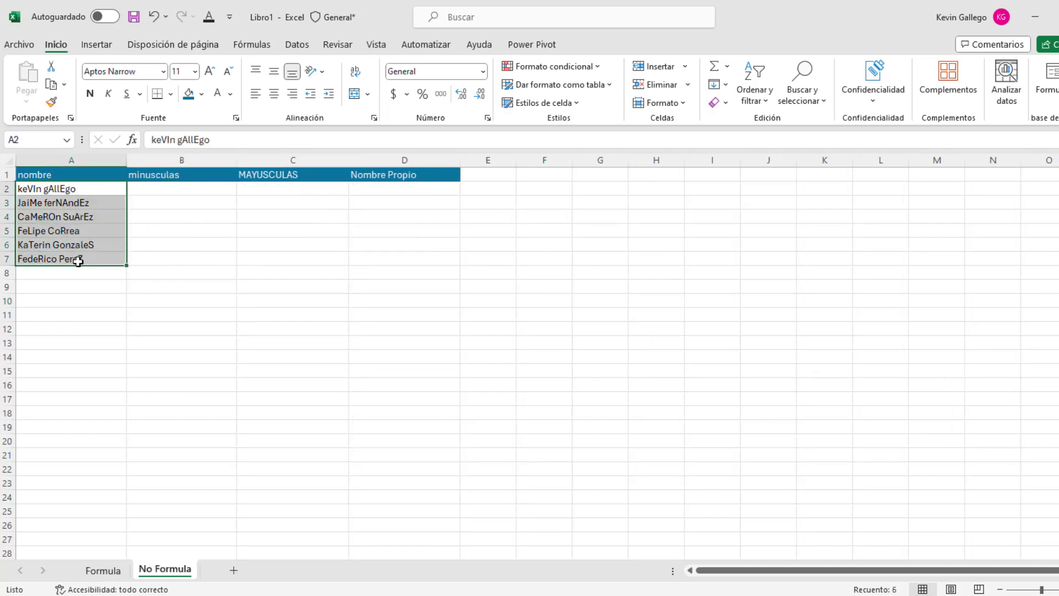
{"action": "left_click", "coordinate": [87, 260]}
{"action": "left_click", "coordinate": [96, 192]}
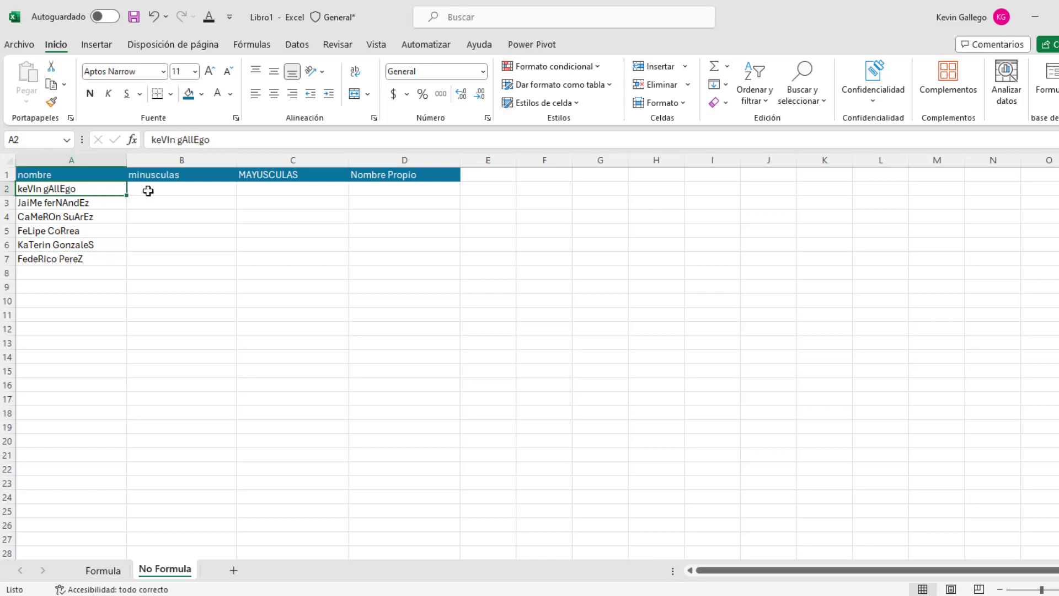
{"action": "left_click", "coordinate": [150, 191]}
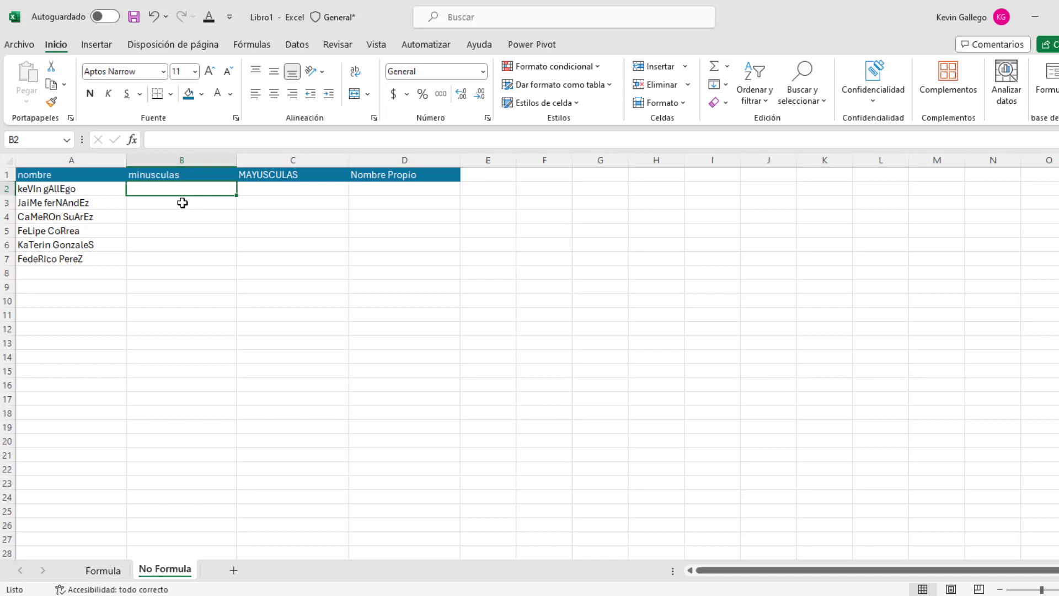
Enter the full name from A2 in all lowercase in cell B2 and Flash Fill it down through B7.
{"action": "type", "text": "kevin"}
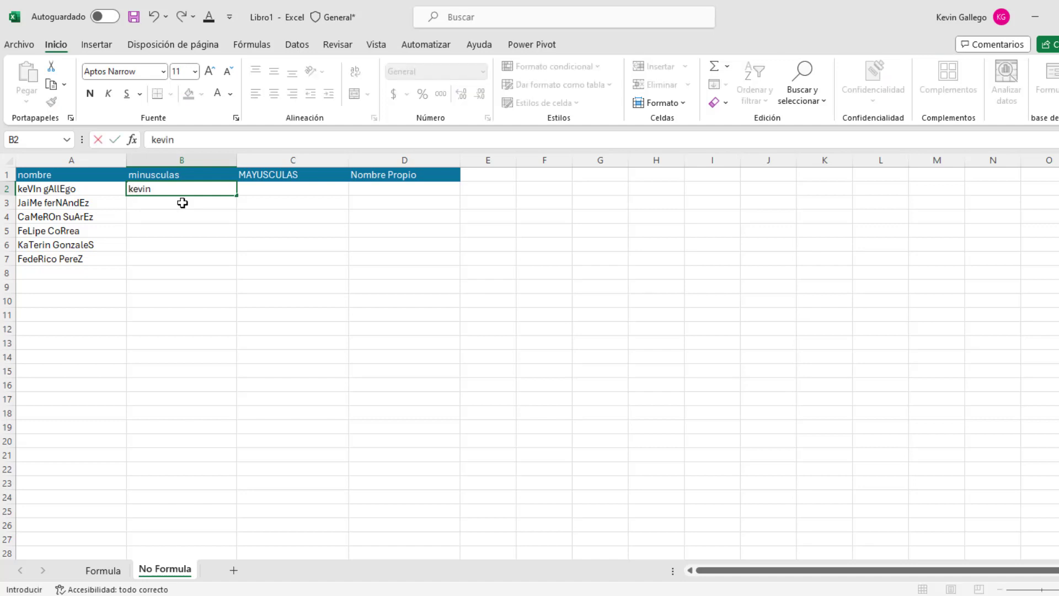
{"action": "type", "text": " gallego"}
{"action": "key", "text": "shift+Down"}
{"action": "key", "text": "shift+Down"}
{"action": "key", "text": "shift+Down"}
{"action": "key", "text": "shift+Down"}
{"action": "key", "text": "shift+Down"}
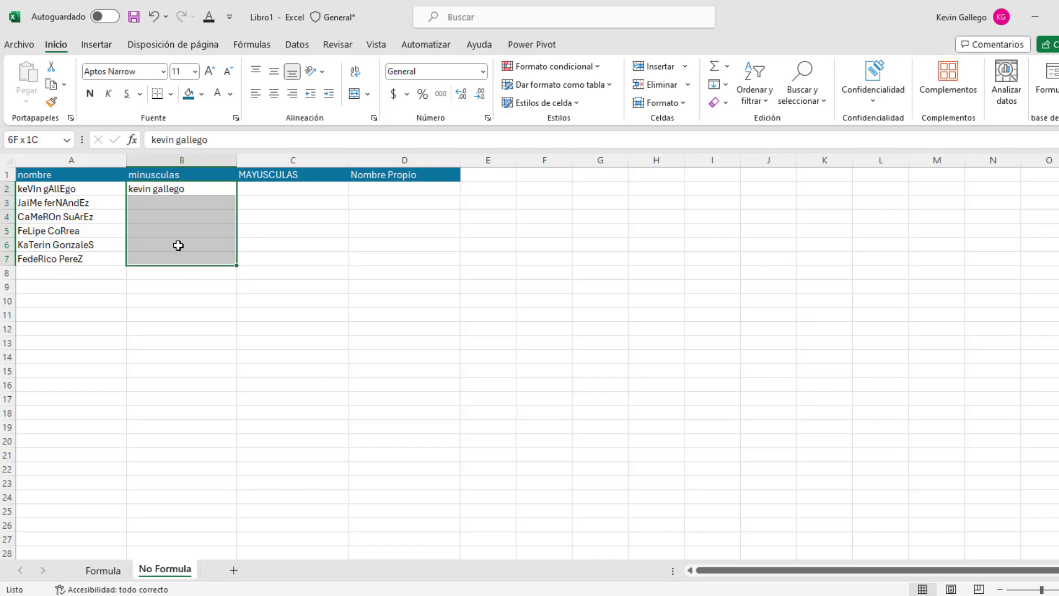
{"action": "key", "text": "ctrl+e"}
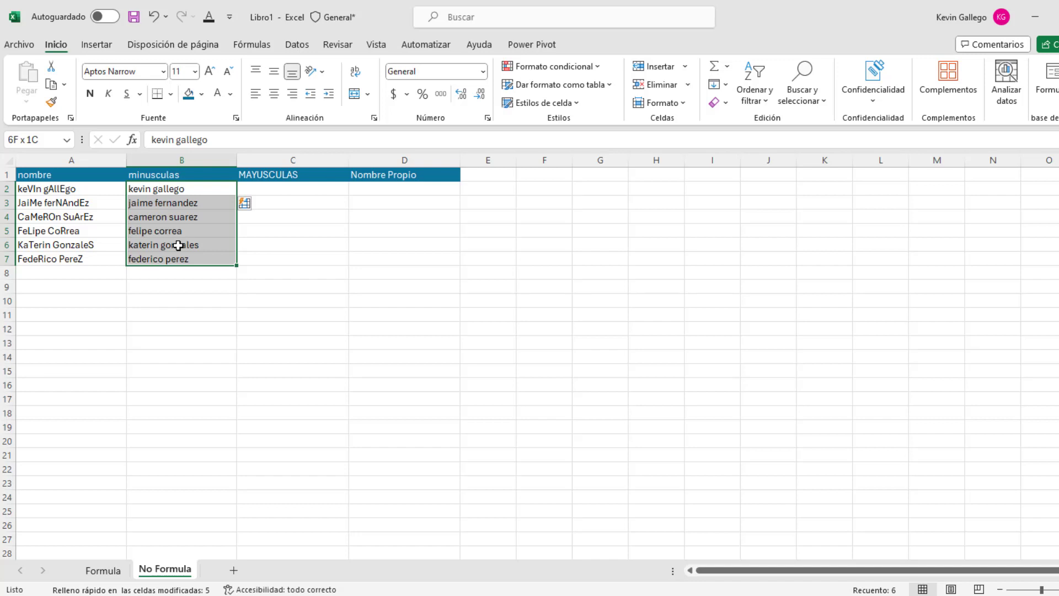
Enter the full name from A2 in all uppercase in cell C2 and Flash Fill it down through C7.
{"action": "left_click", "coordinate": [269, 190]}
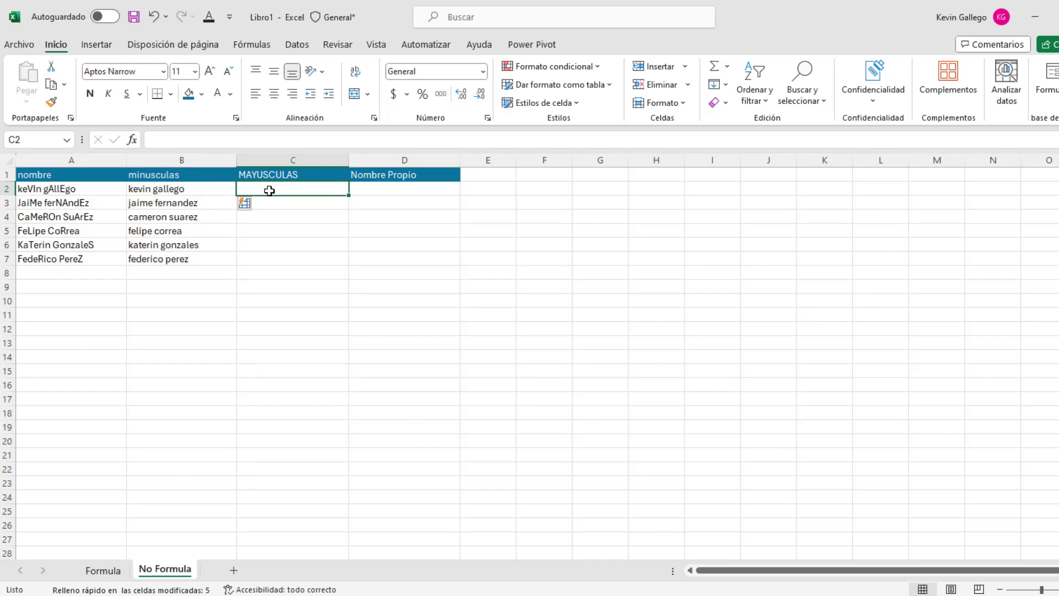
{"action": "type", "text": "KEVIN GA"}
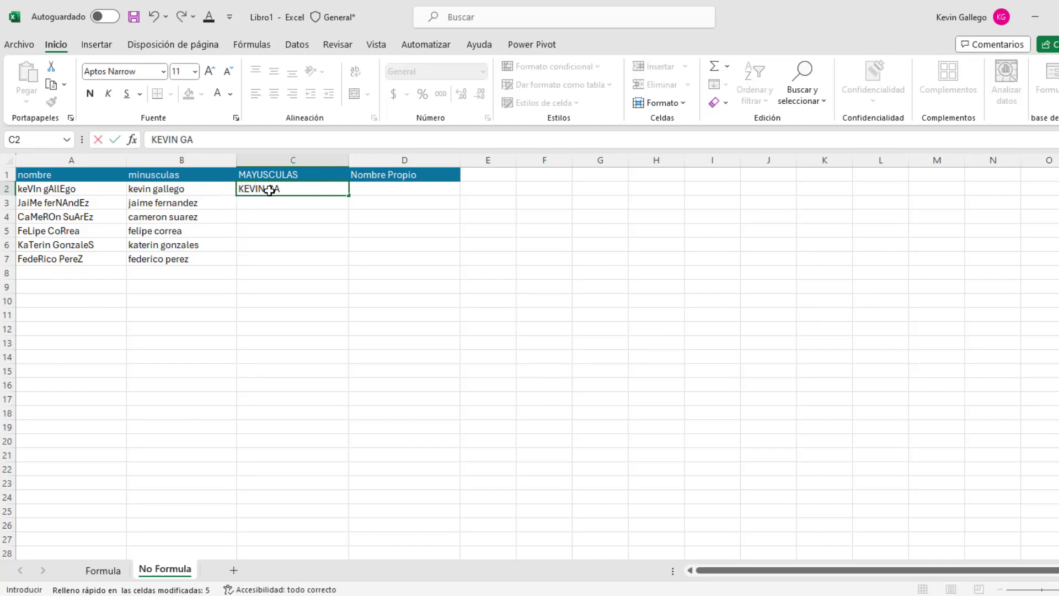
{"action": "type", "text": "LLEGO"}
{"action": "key", "text": "Return"}
{"action": "key", "text": "Up"}
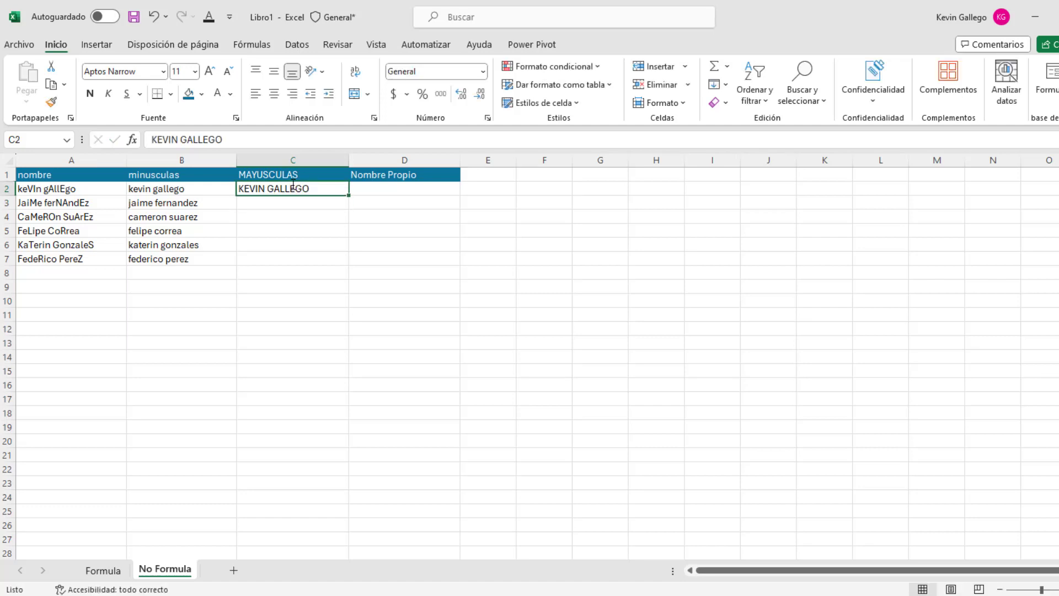
{"action": "key", "text": "shift+Down"}
{"action": "key", "text": "shift+Down"}
{"action": "key", "text": "shift+Down"}
{"action": "key", "text": "shift+Down"}
{"action": "key", "text": "shift+Down"}
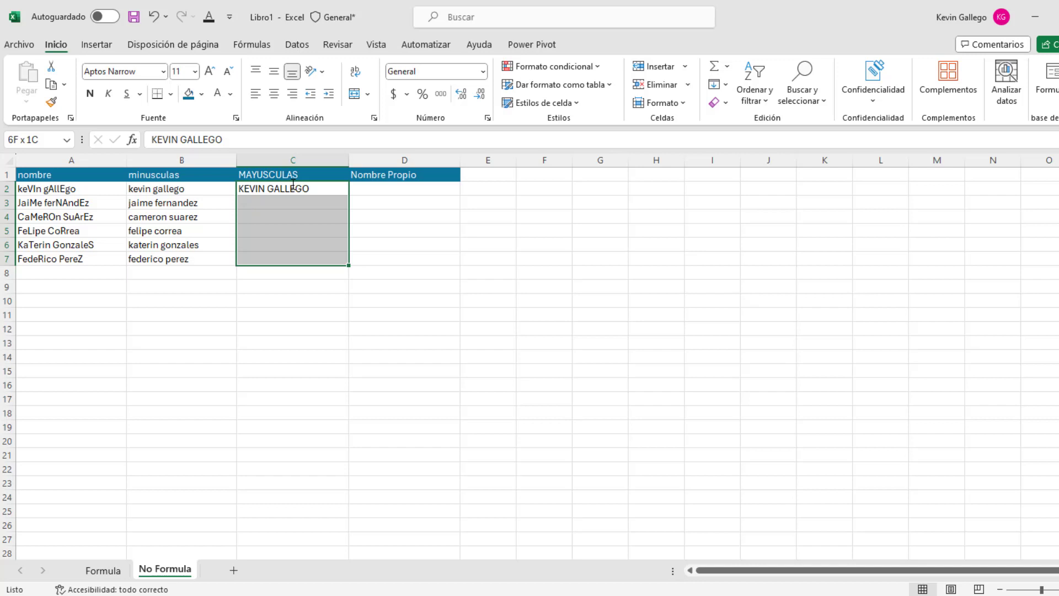
{"action": "key", "text": "ctrl+e"}
Enter the full name from A2 with each word capitalized in cell D2 and Flash Fill it down through D7.
{"action": "key", "text": "Right"}
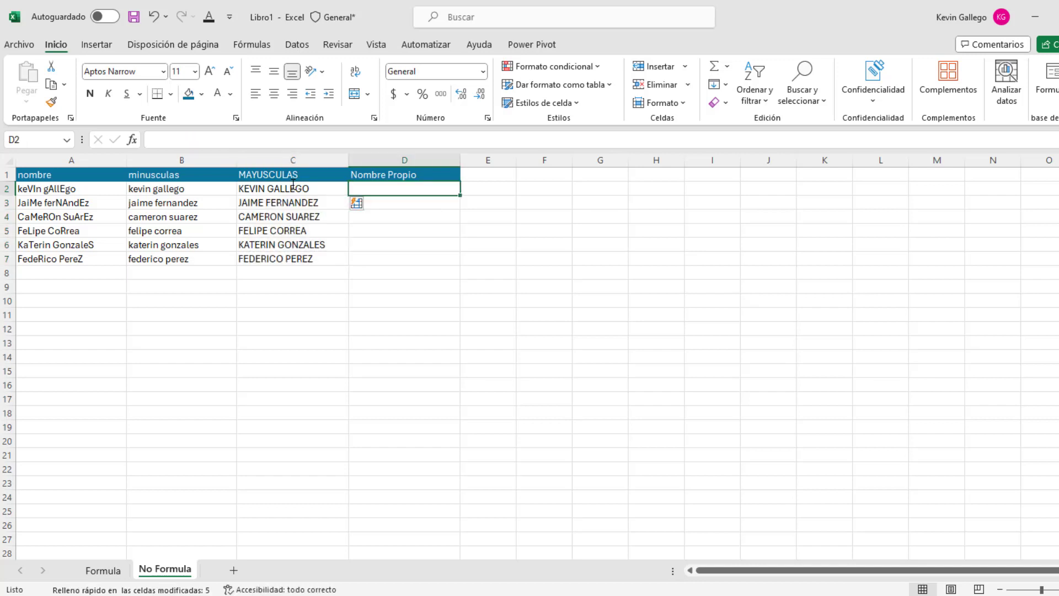
{"action": "type", "text": "Ke"}
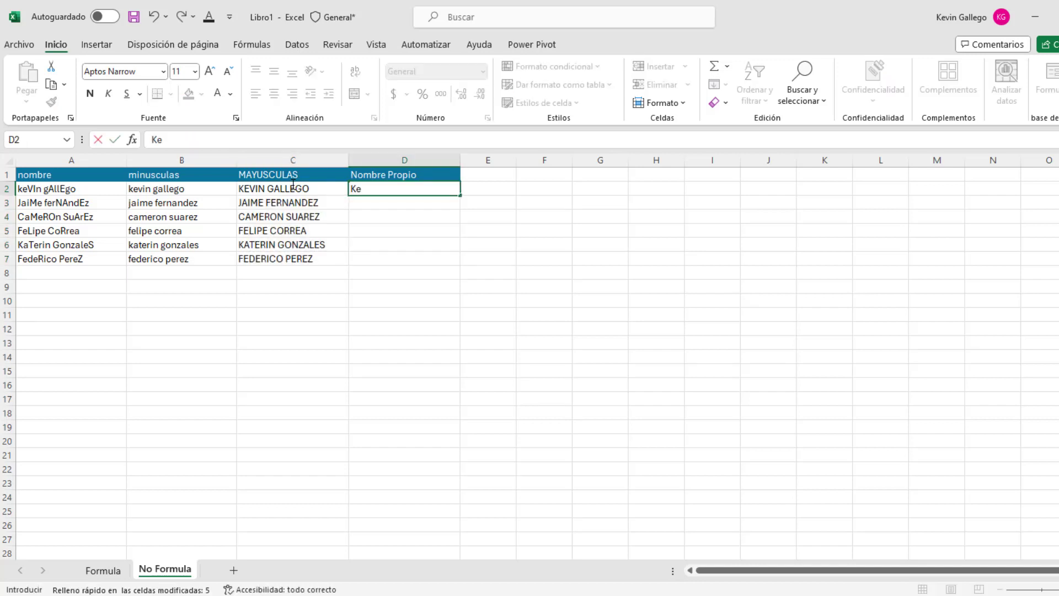
{"action": "type", "text": "vin Gallego"}
{"action": "key", "text": "Return"}
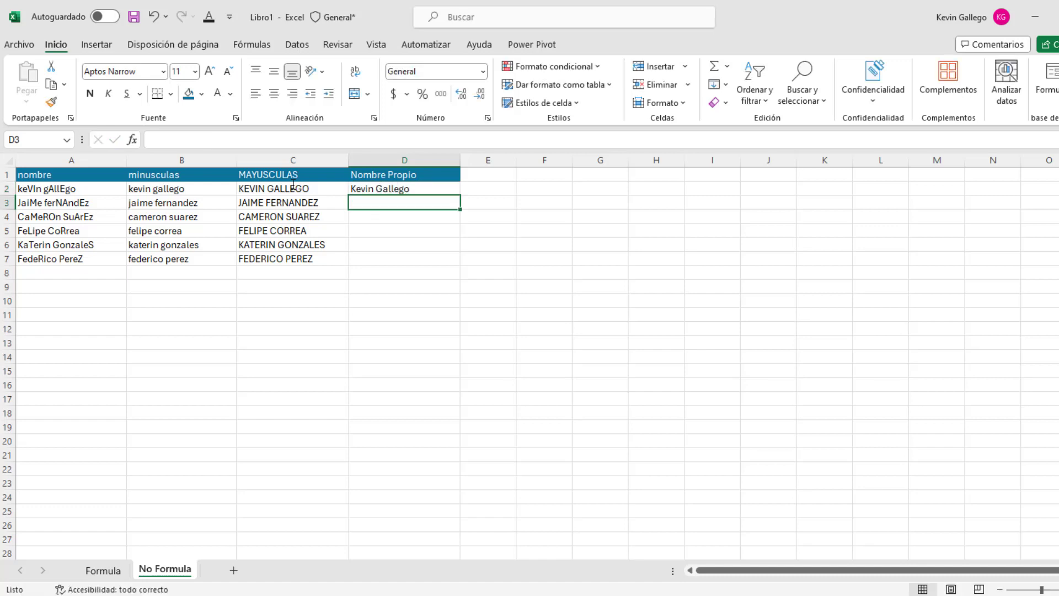
{"action": "key", "text": "Up"}
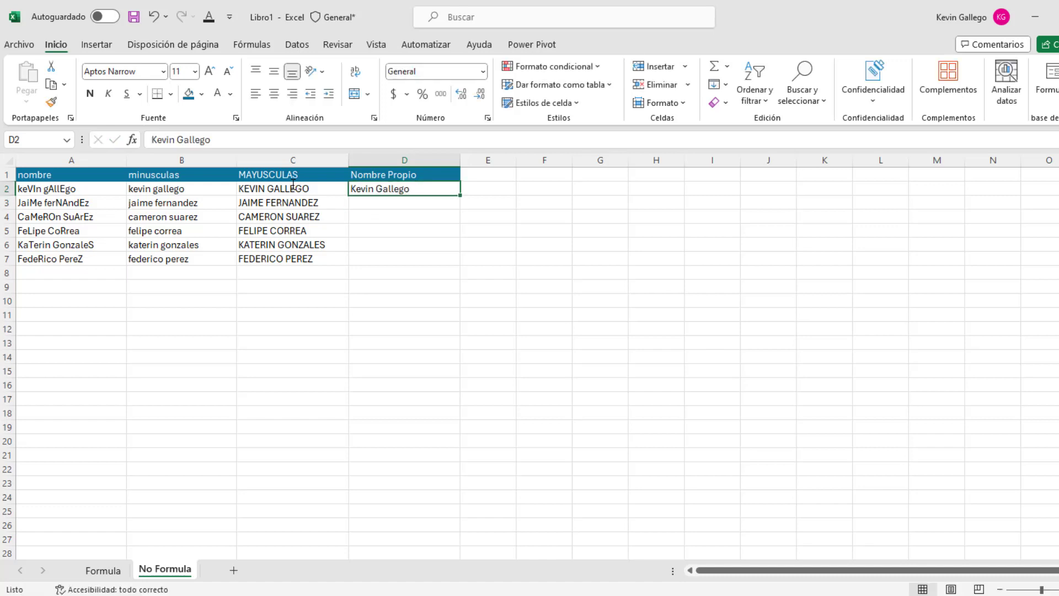
{"action": "key", "text": "shift+Down"}
{"action": "key", "text": "shift+Down"}
{"action": "key", "text": "shift+Down"}
{"action": "key", "text": "shift+Down"}
{"action": "key", "text": "shift+Down"}
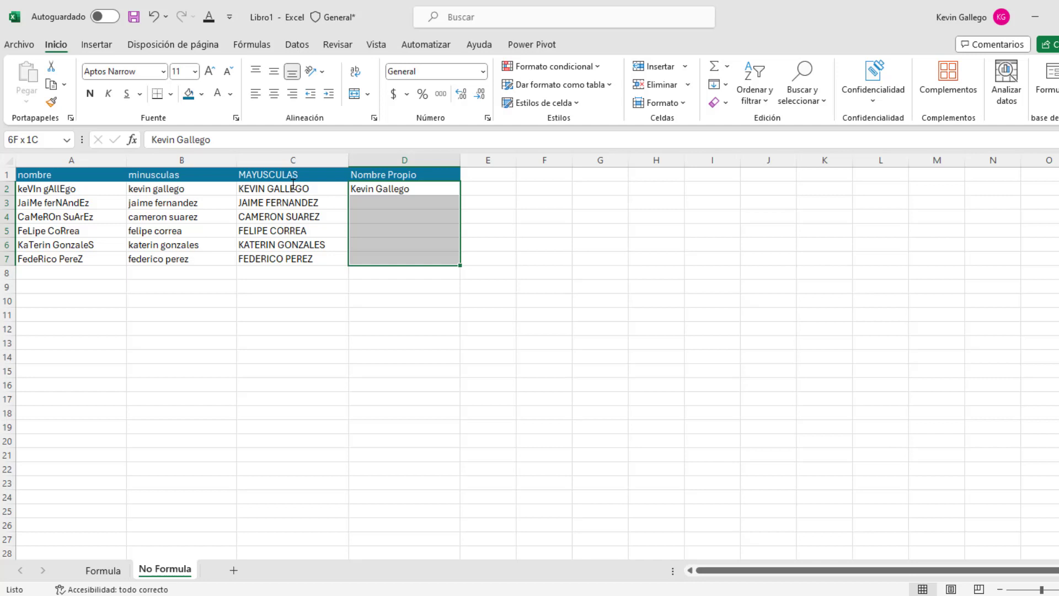
{"action": "key", "text": "ctrl+e"}
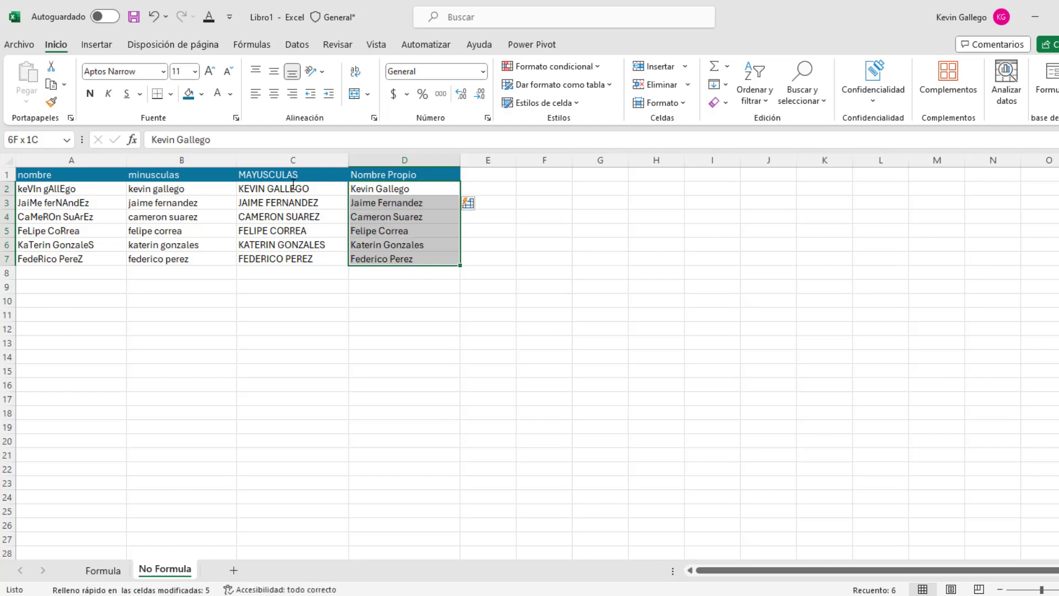
Review the row 2 entries on the No Formula sheet and compare them with the minusculas, MAYUSCULAS and Nombre Propio formulas on the Formula sheet.
{"action": "key", "text": "Left"}
{"action": "key", "text": "Left"}
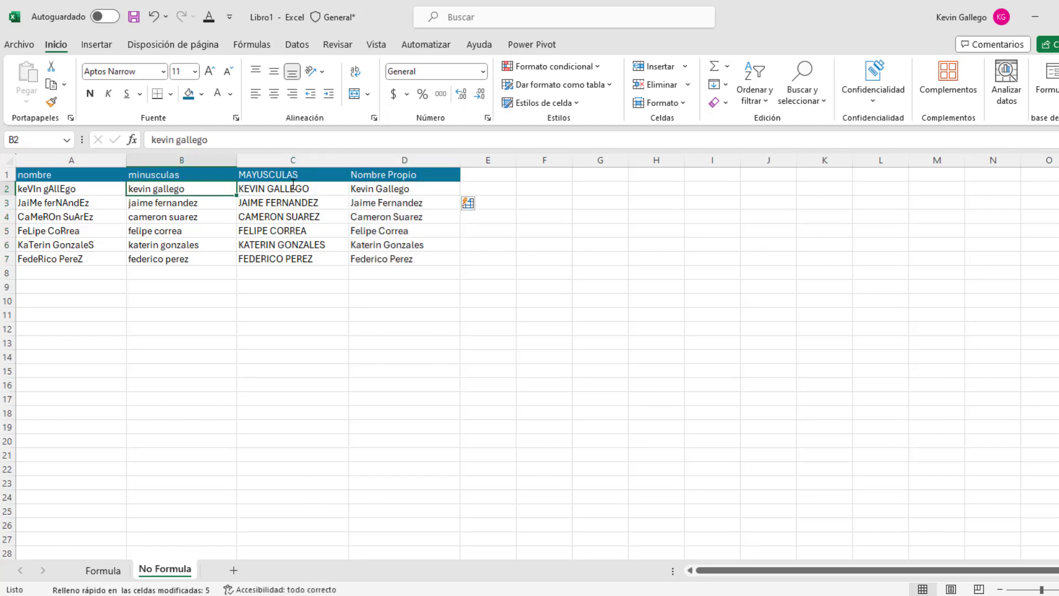
{"action": "key", "text": "Right"}
{"action": "key", "text": "Right"}
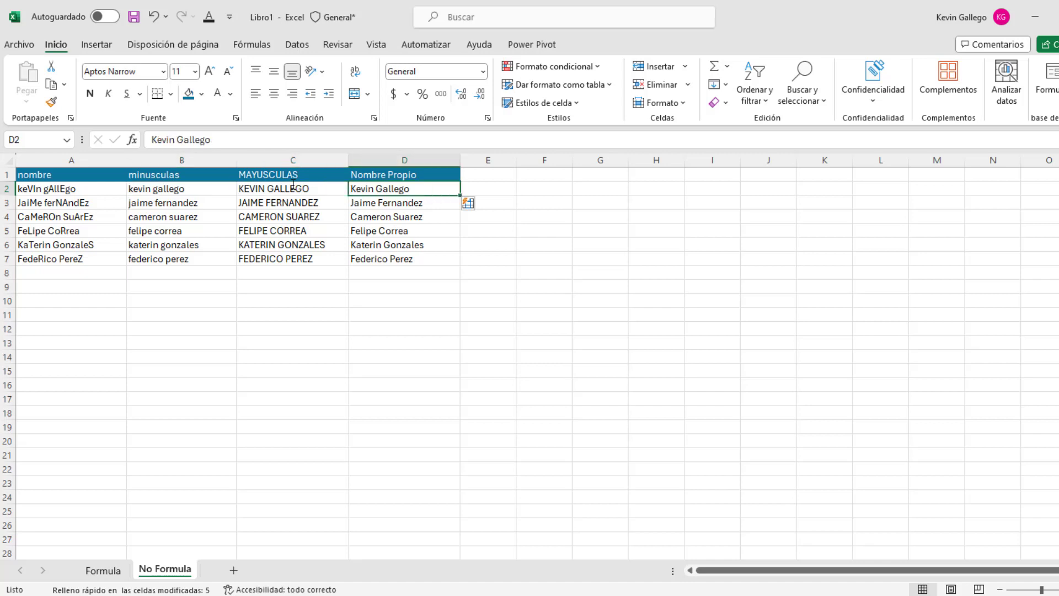
{"action": "left_click", "coordinate": [104, 570]}
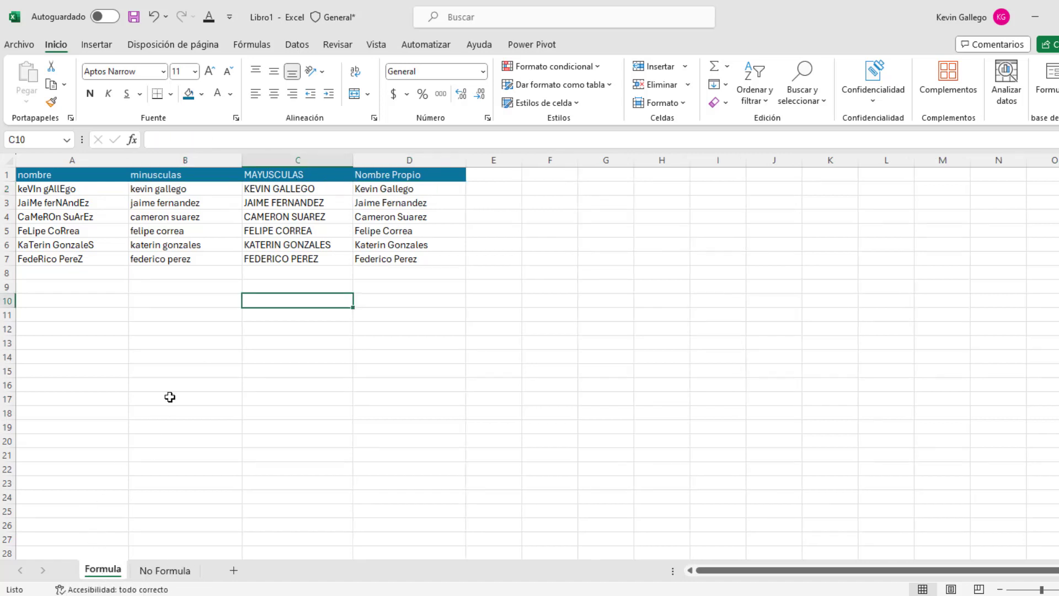
{"action": "left_click", "coordinate": [189, 193]}
{"action": "left_click", "coordinate": [253, 203]}
{"action": "left_click", "coordinate": [390, 202]}
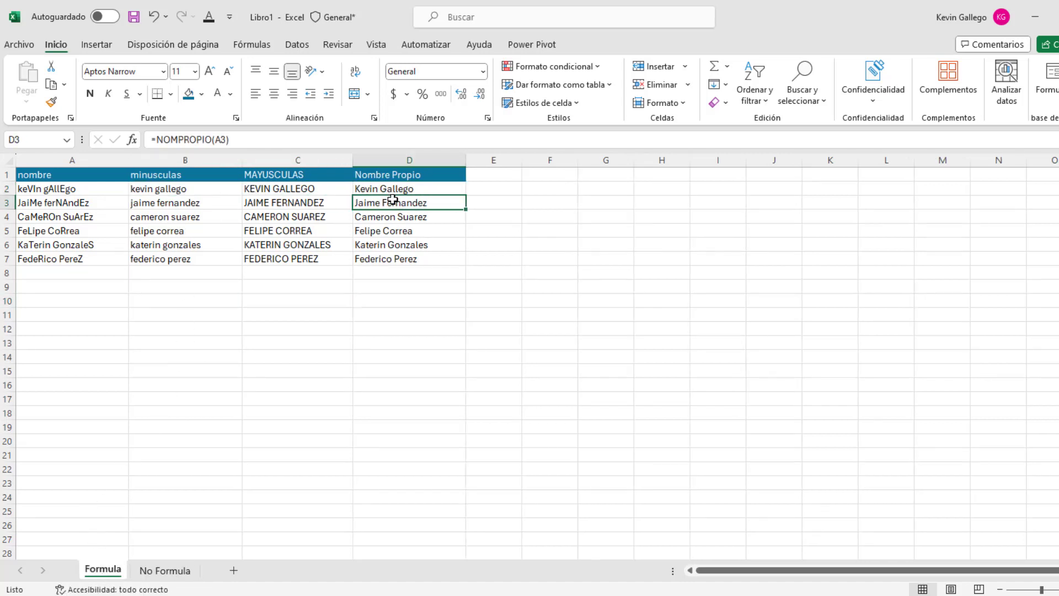